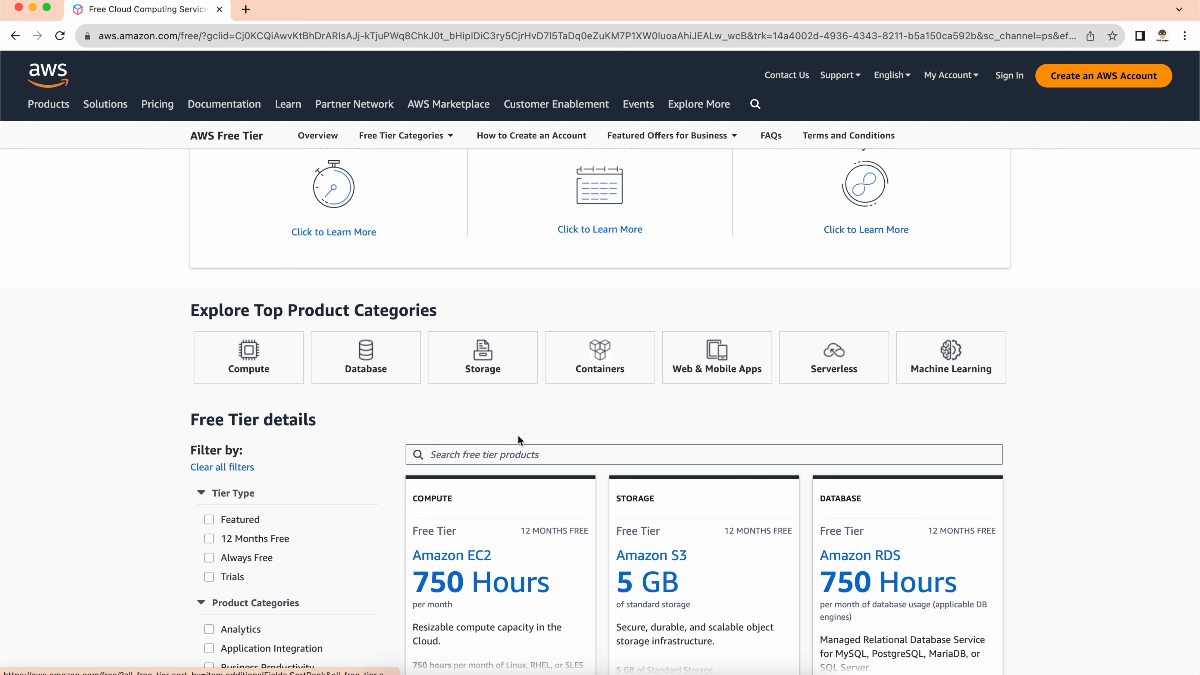
pyautogui.scroll(-3, 517, 435)
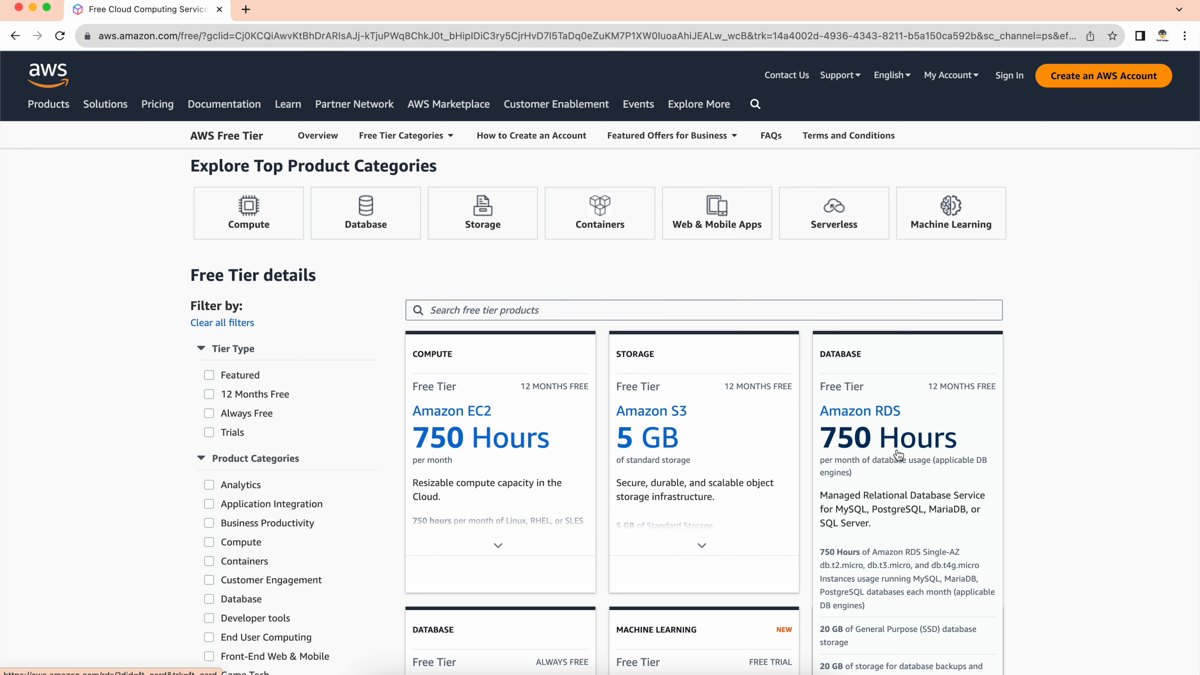
pyautogui.scroll(10, 982, 407)
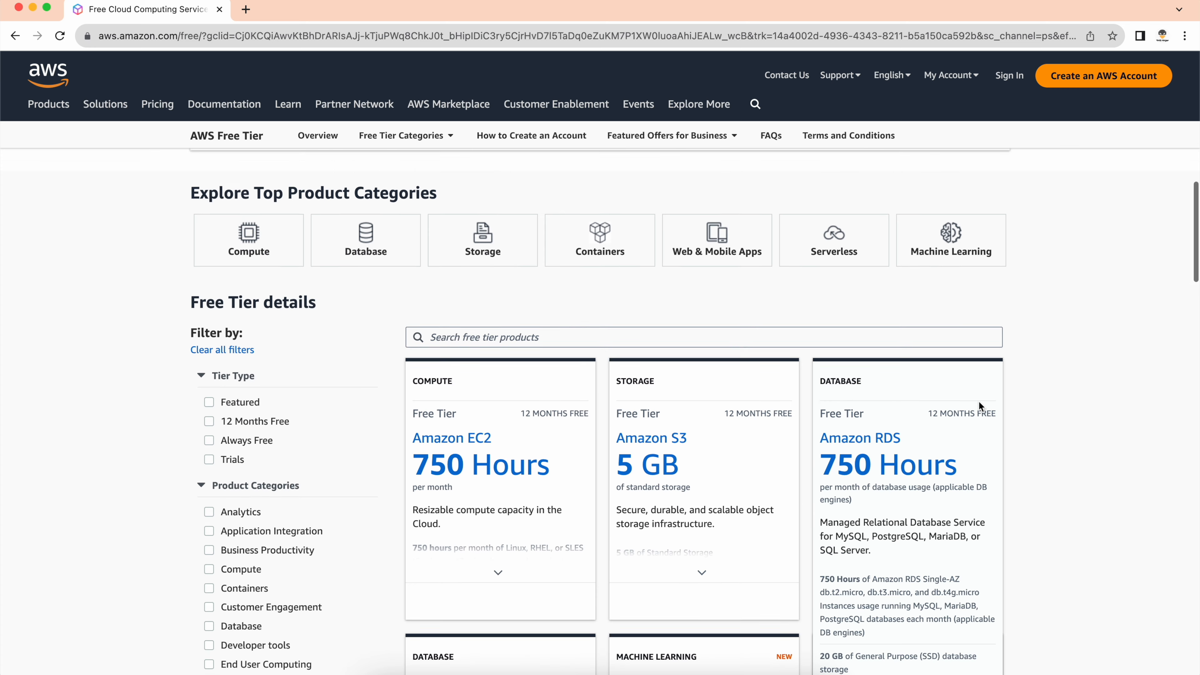
pyautogui.scroll(7, 981, 406)
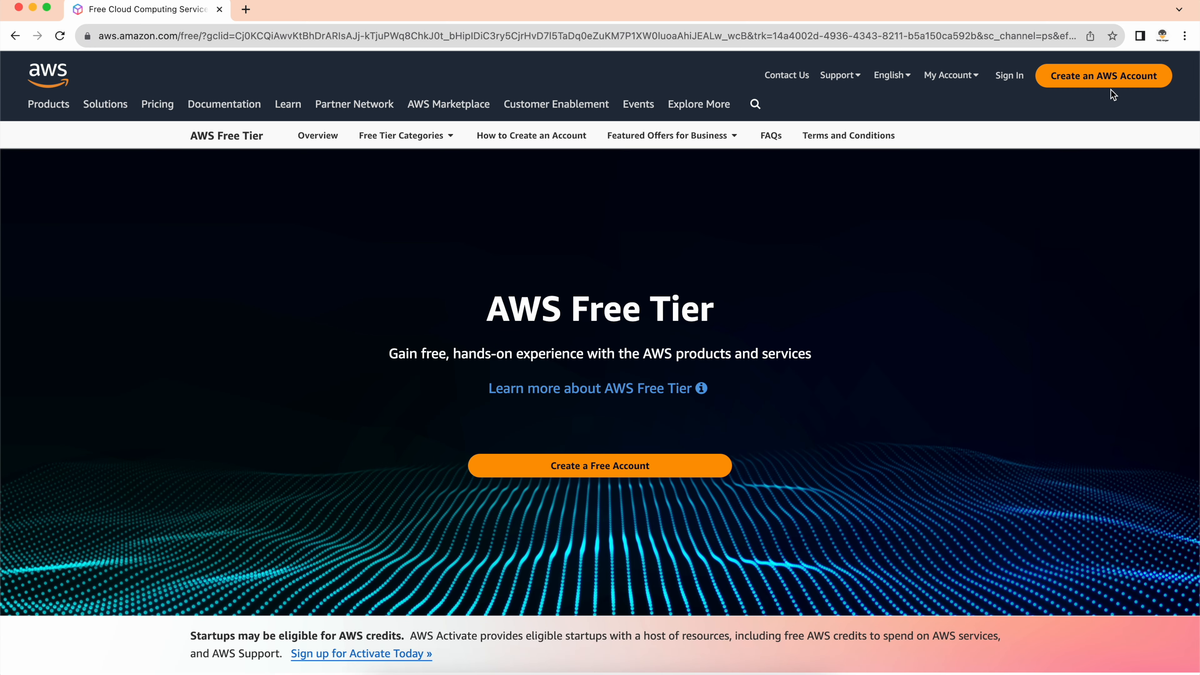
# Start a new AWS account with the root email and account name AWS Ninjas.
pyautogui.click(1118, 77)
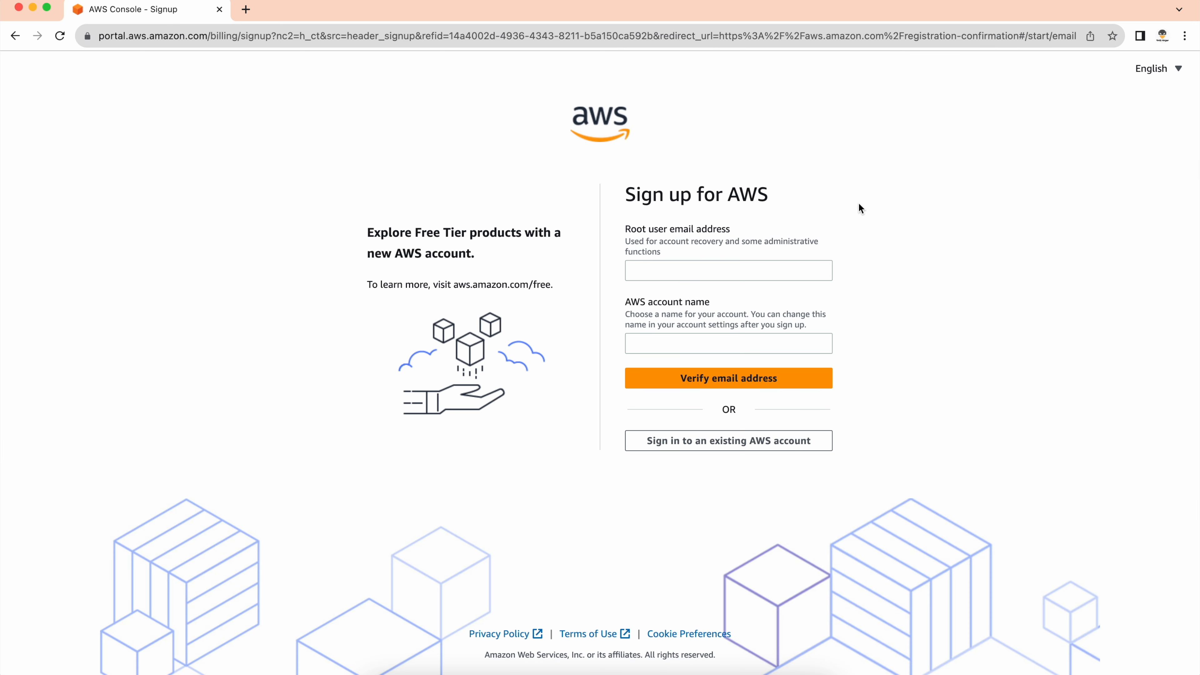
pyautogui.click(728, 270)
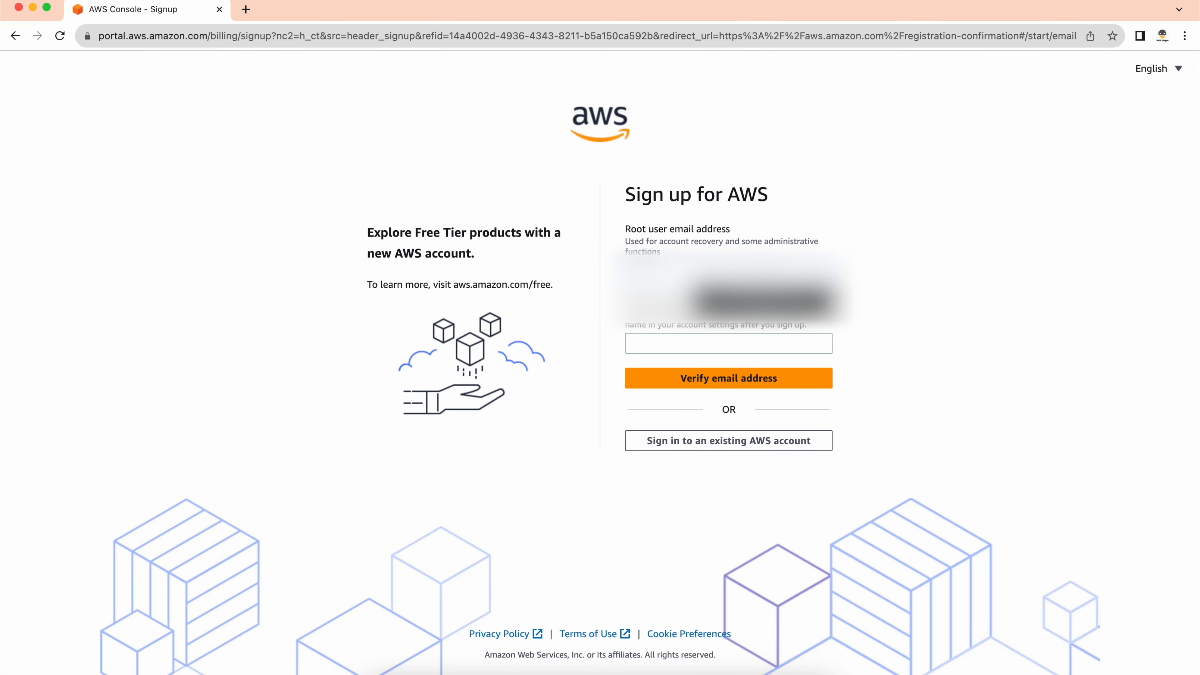
pyautogui.write('...')
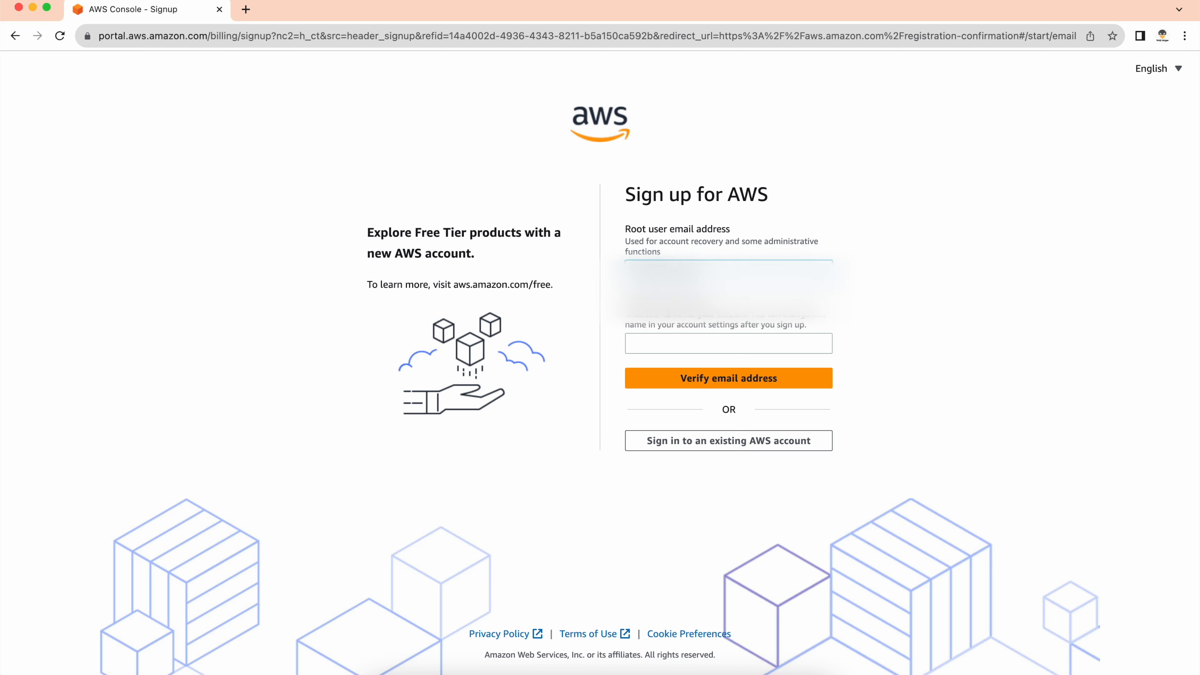
pyautogui.write('...')
pyautogui.press('Tab')
pyautogui.write('A')
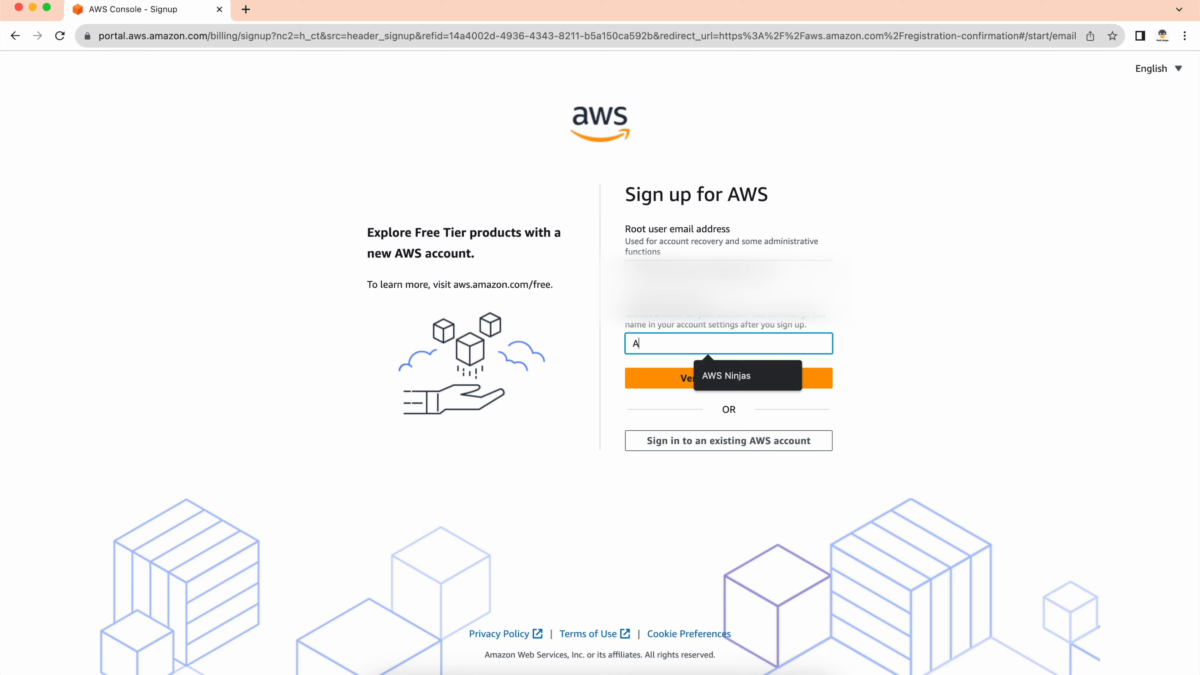
pyautogui.write('WS Ninjas')
# Verify the root email with the emailed code and set the root password.
pyautogui.click(745, 377)
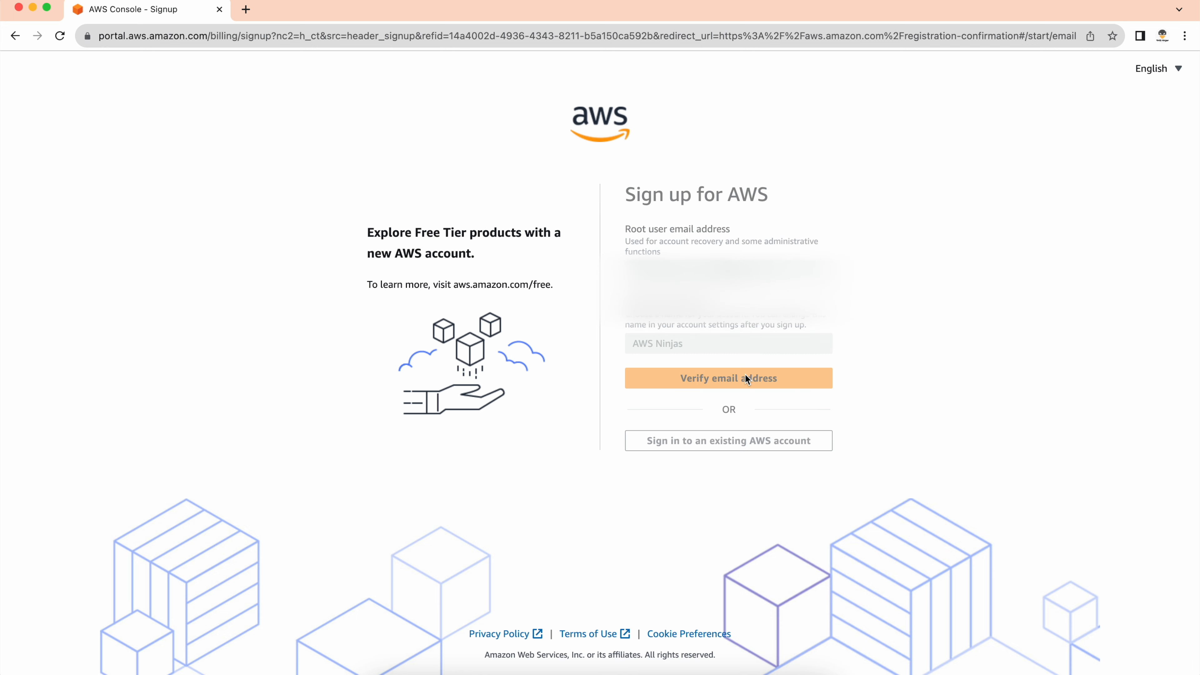
pyautogui.click(745, 374)
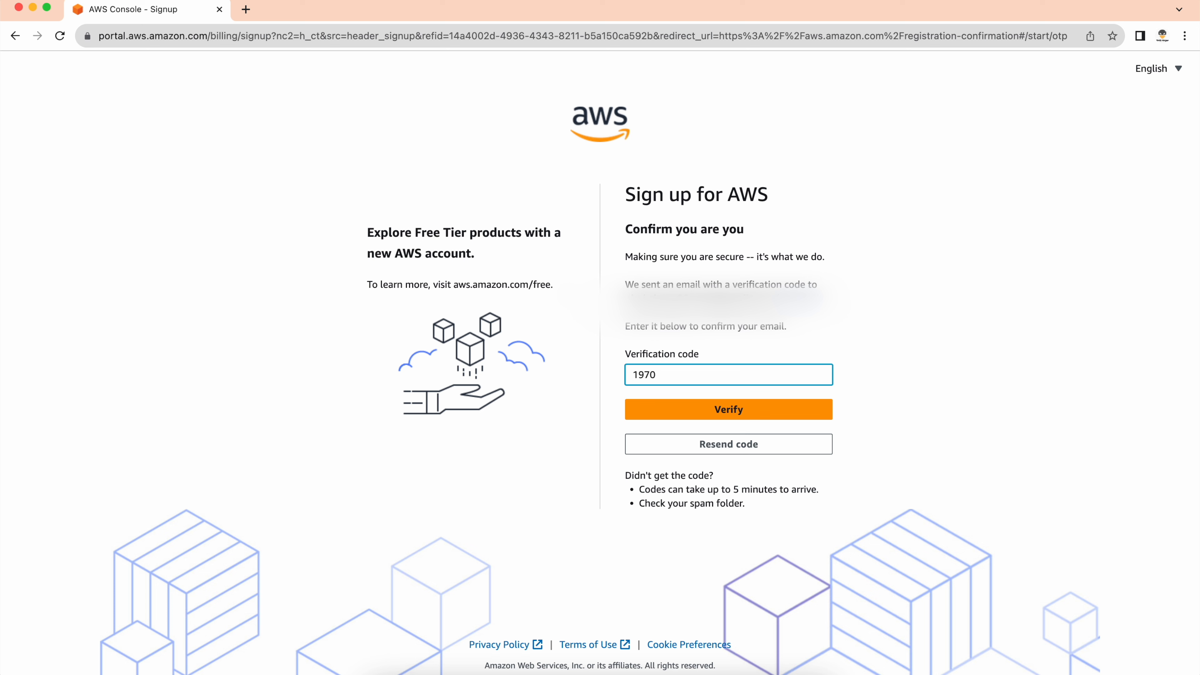
pyautogui.click(757, 409)
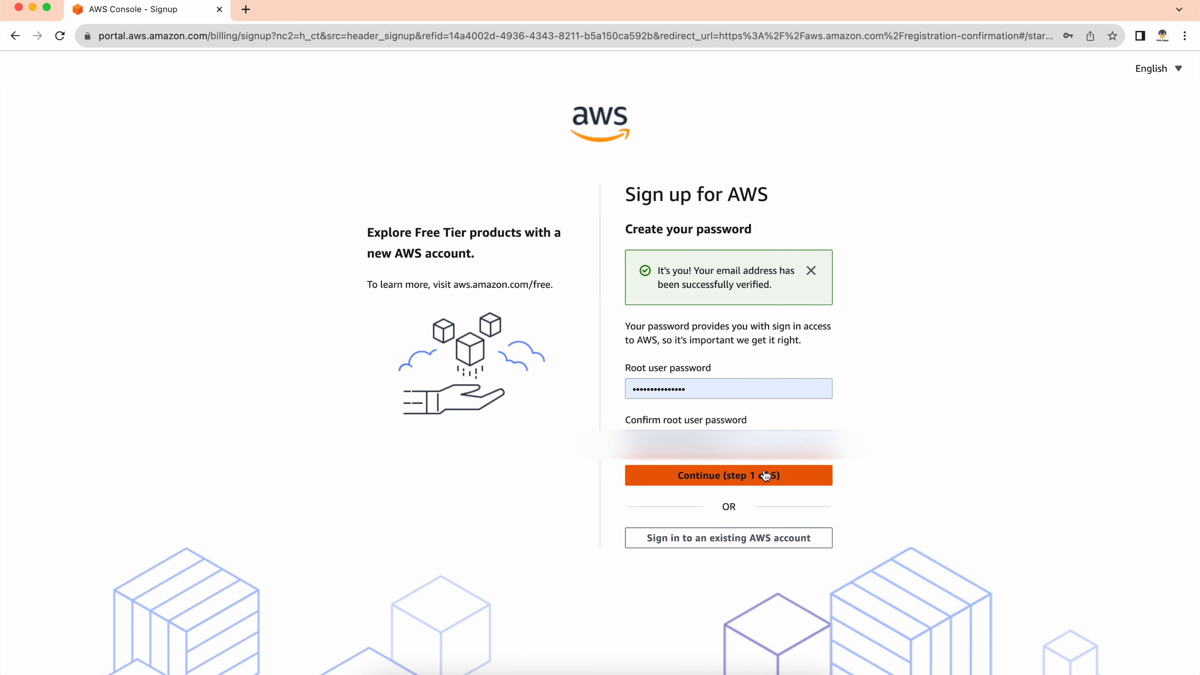
pyautogui.click(764, 472)
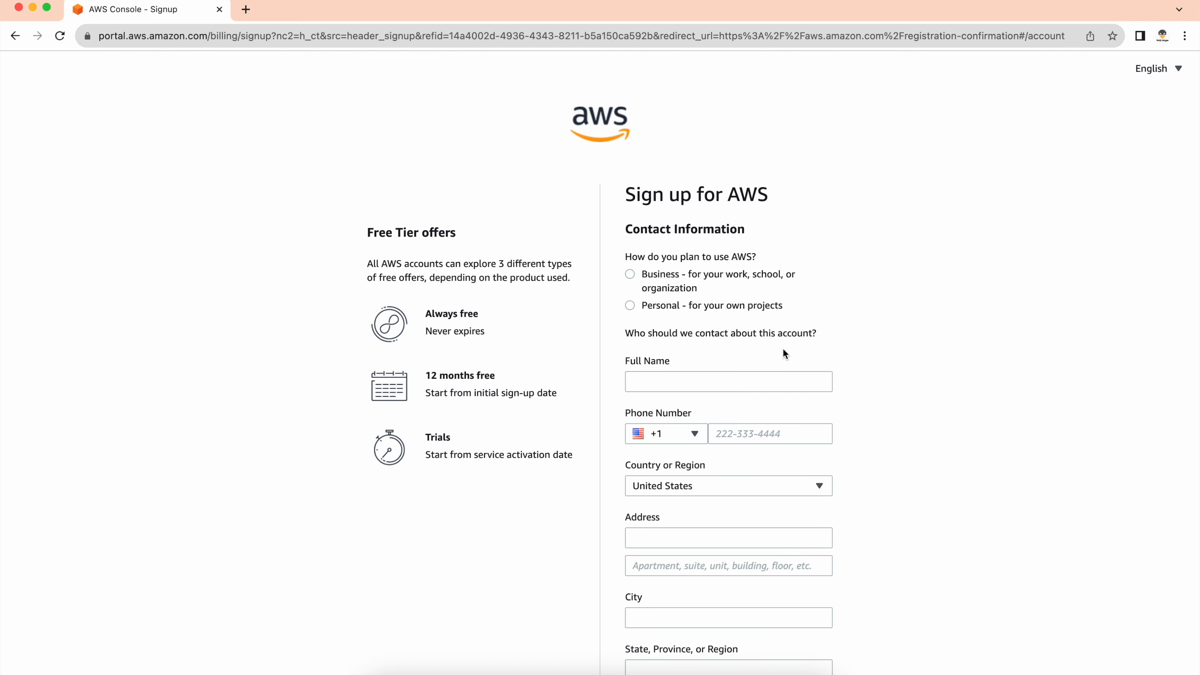
# Mark the account as Business, with full name and organization both AWS Ninjas.
pyautogui.click(630, 275)
pyautogui.scroll(-1, 647, 312)
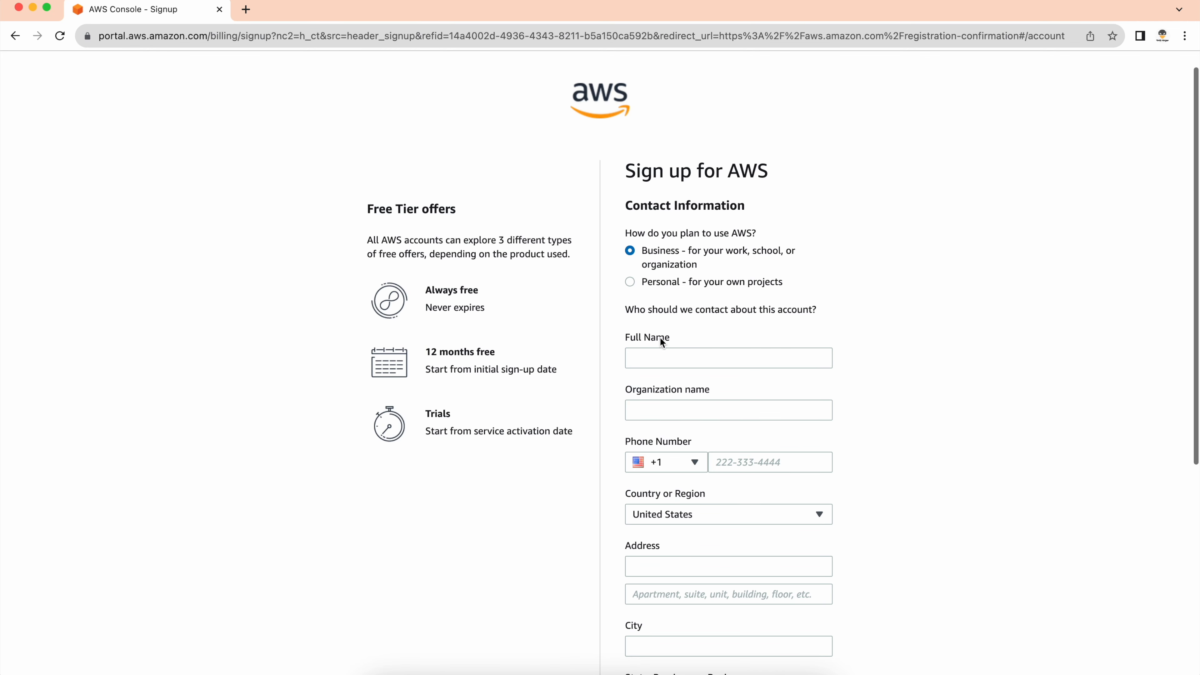
pyautogui.click(654, 358)
pyautogui.write('Aw')
pyautogui.click(755, 389)
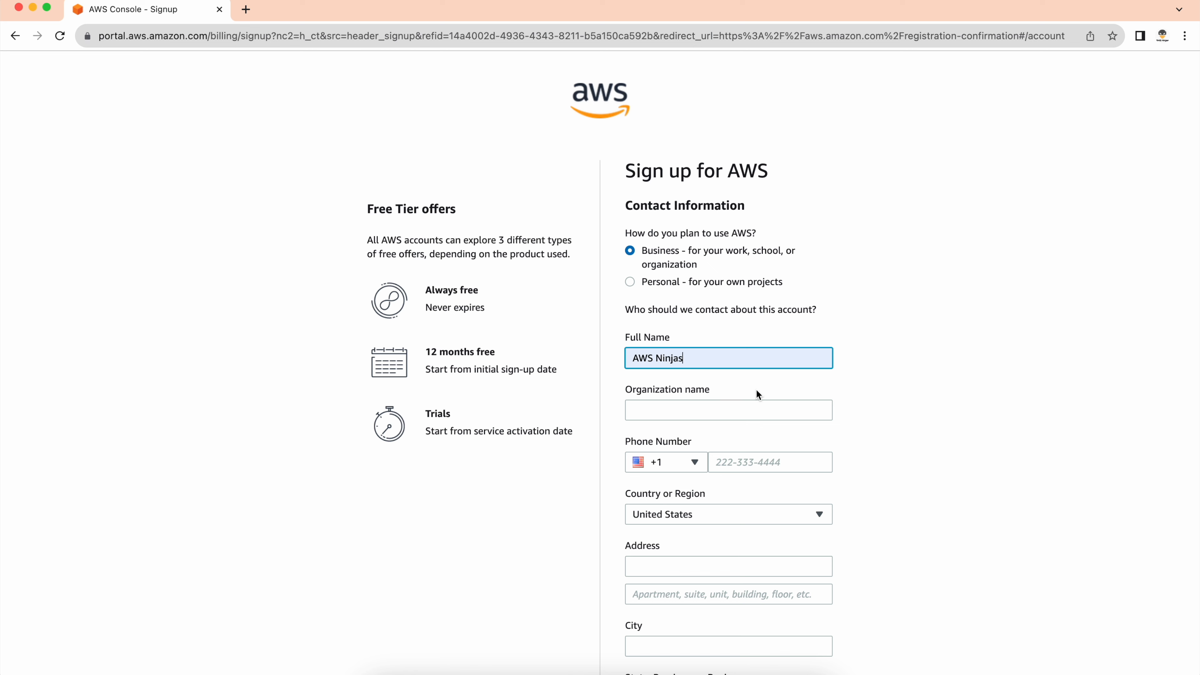
pyautogui.tripleClick(711, 357)
pyautogui.press('cmd+c')
pyautogui.click(697, 416)
pyautogui.press('cmd+v')
pyautogui.click(932, 417)
# Set the phone country code to India (+91), enter the phone number, and choose India as country.
pyautogui.scroll(-2, 933, 418)
pyautogui.click(678, 381)
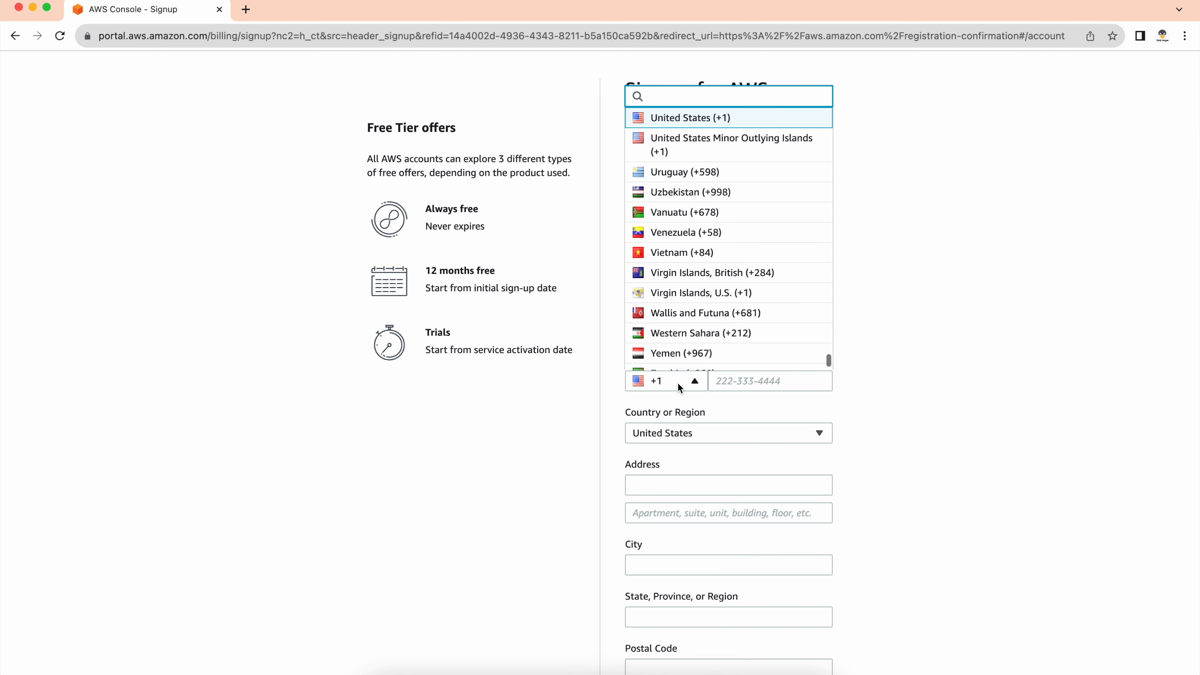
pyautogui.write('91')
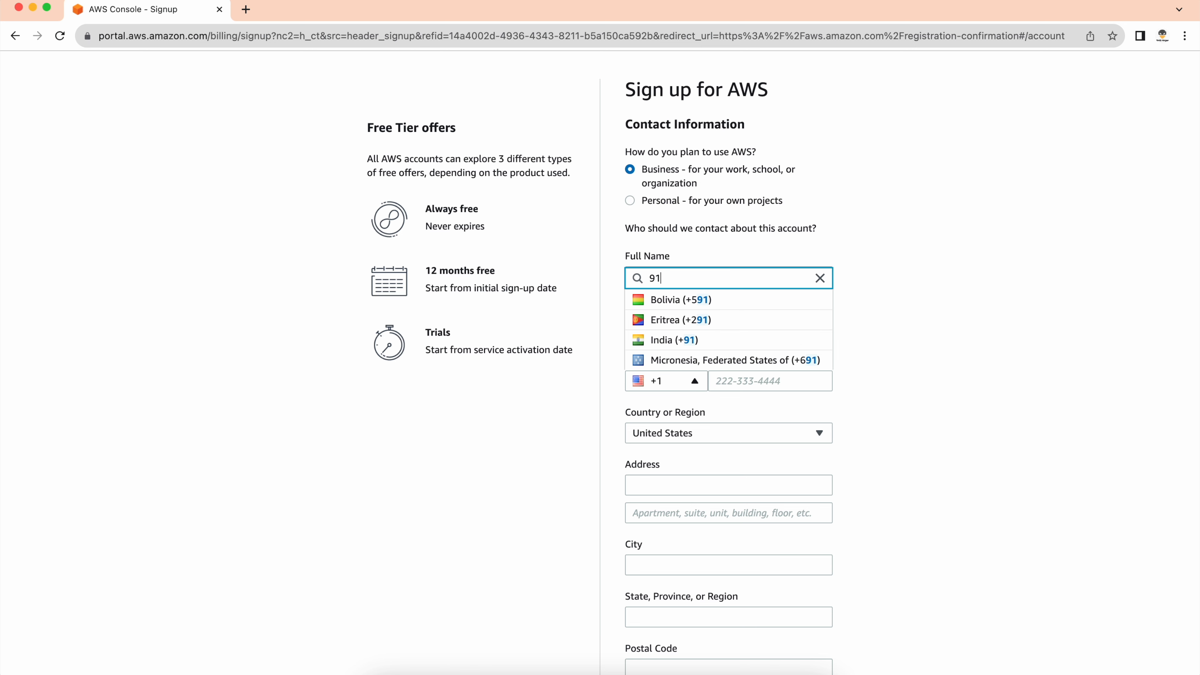
pyautogui.click(666, 337)
pyautogui.click(727, 388)
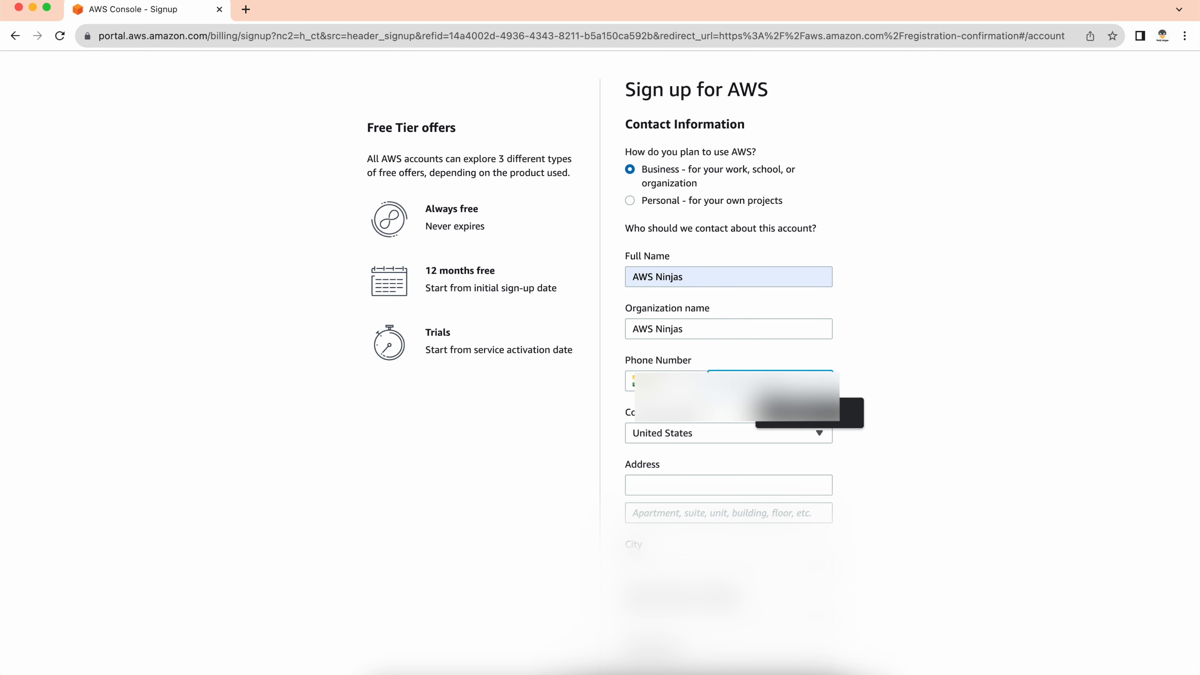
pyautogui.click(760, 428)
pyautogui.write('india')
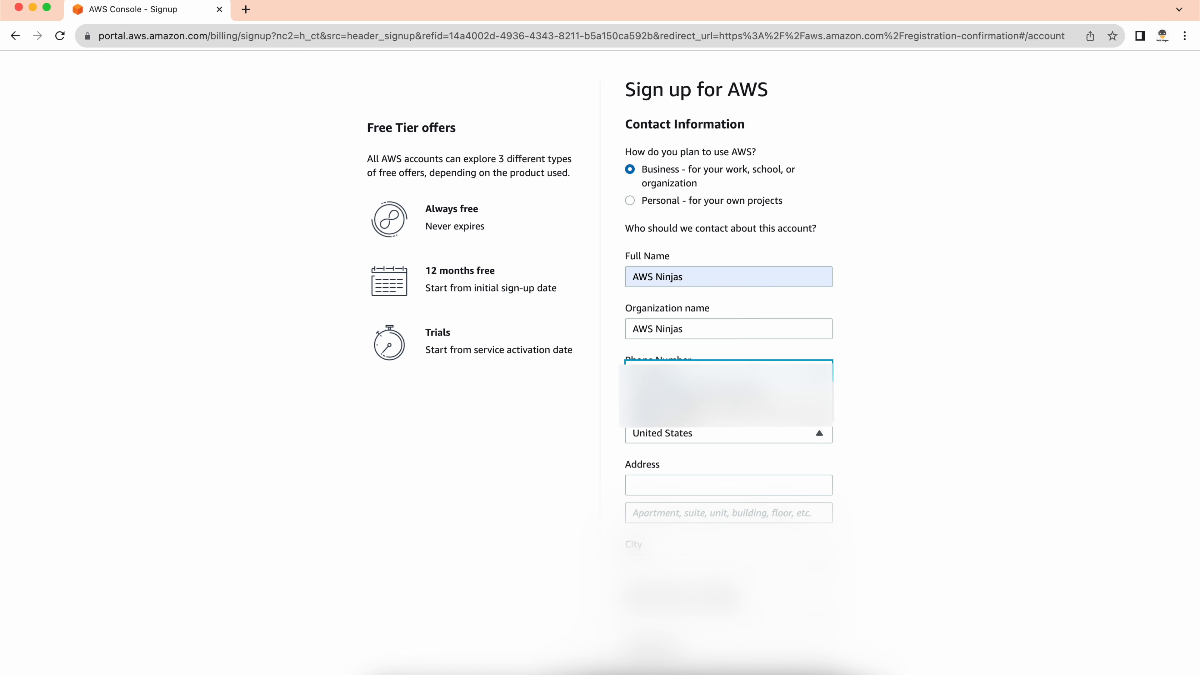
pyautogui.press('Return')
# Fill the street address and apartment line from saved suggestions and submit the contact details.
pyautogui.click(728, 484)
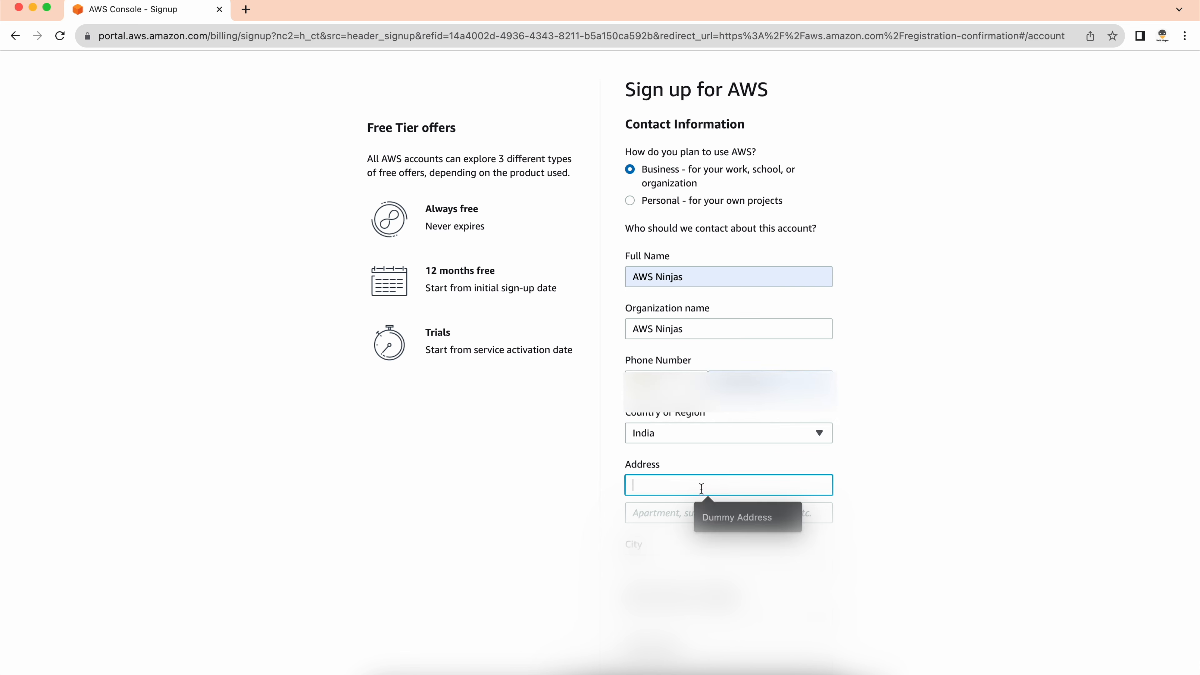
pyautogui.click(709, 511)
pyautogui.click(683, 520)
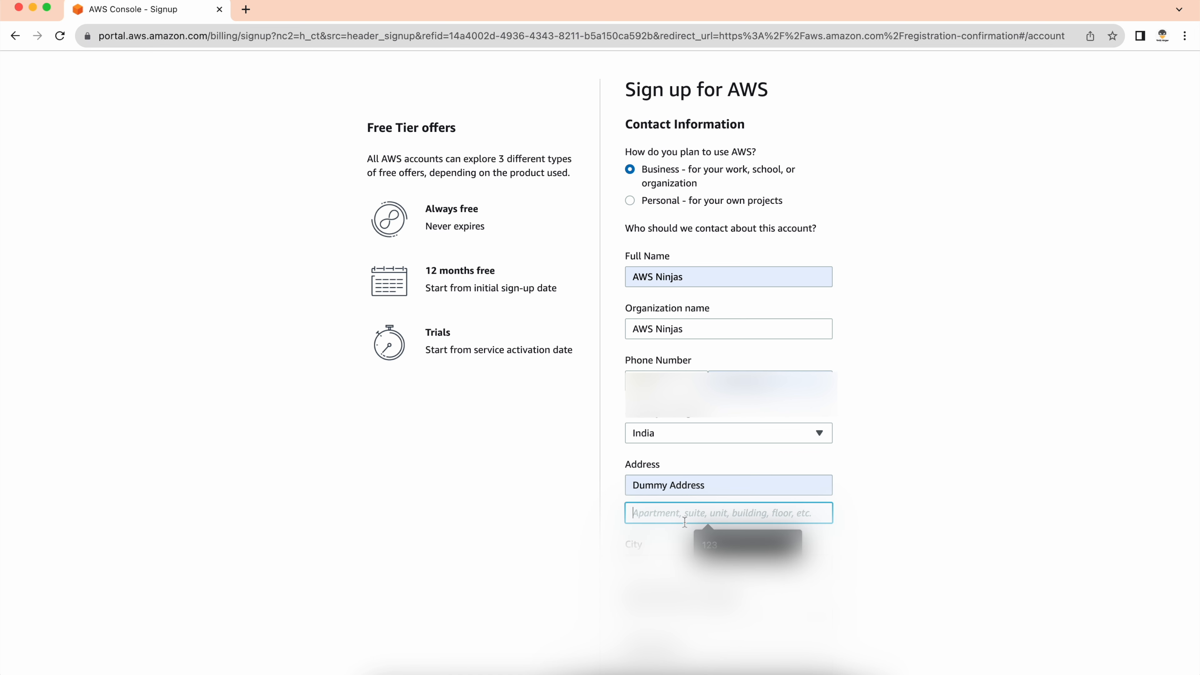
pyautogui.click(709, 545)
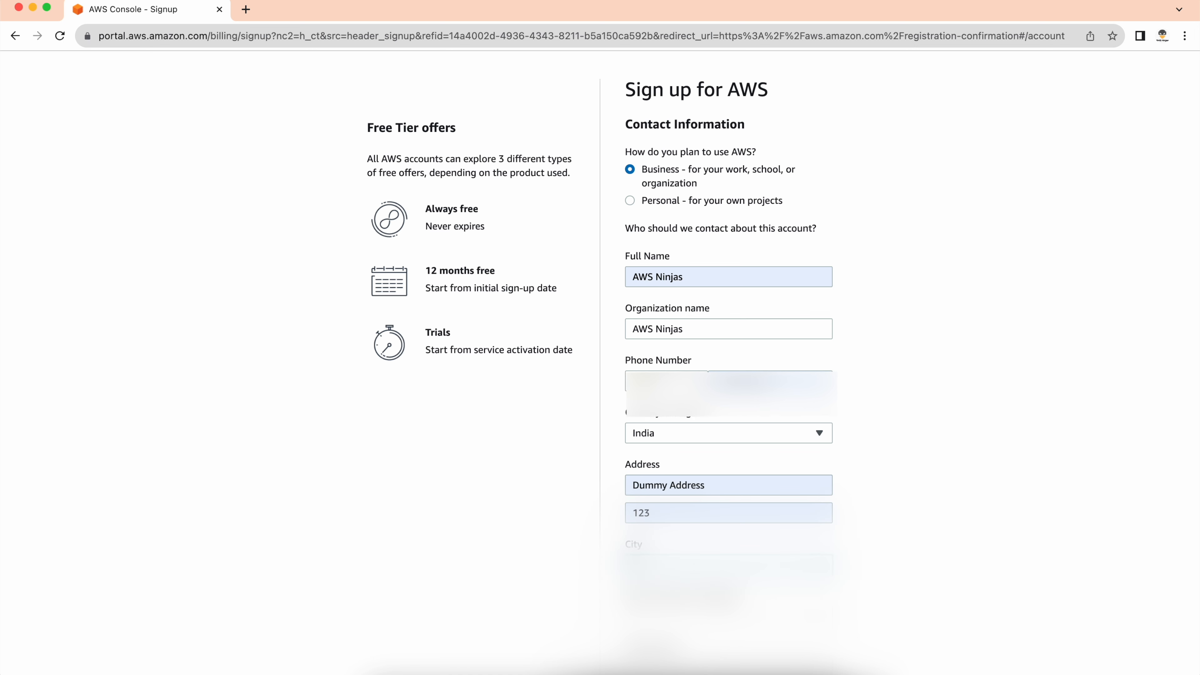
pyautogui.scroll(-3, 727, 355)
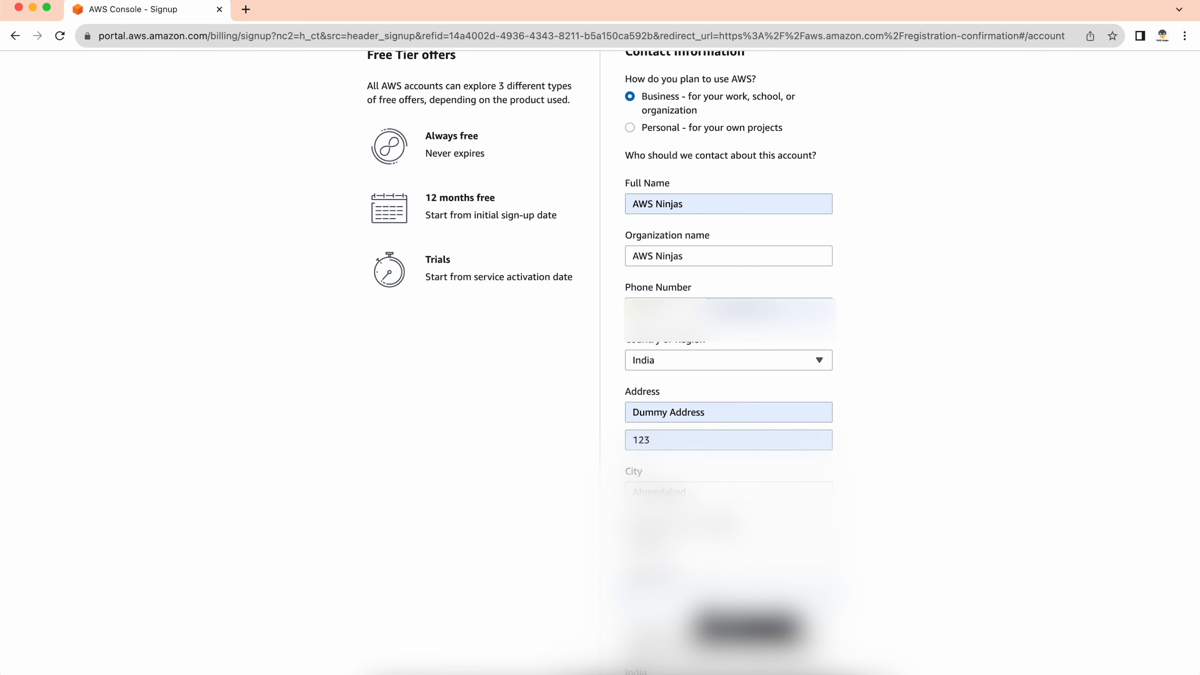
pyautogui.scroll(-4, 859, 591)
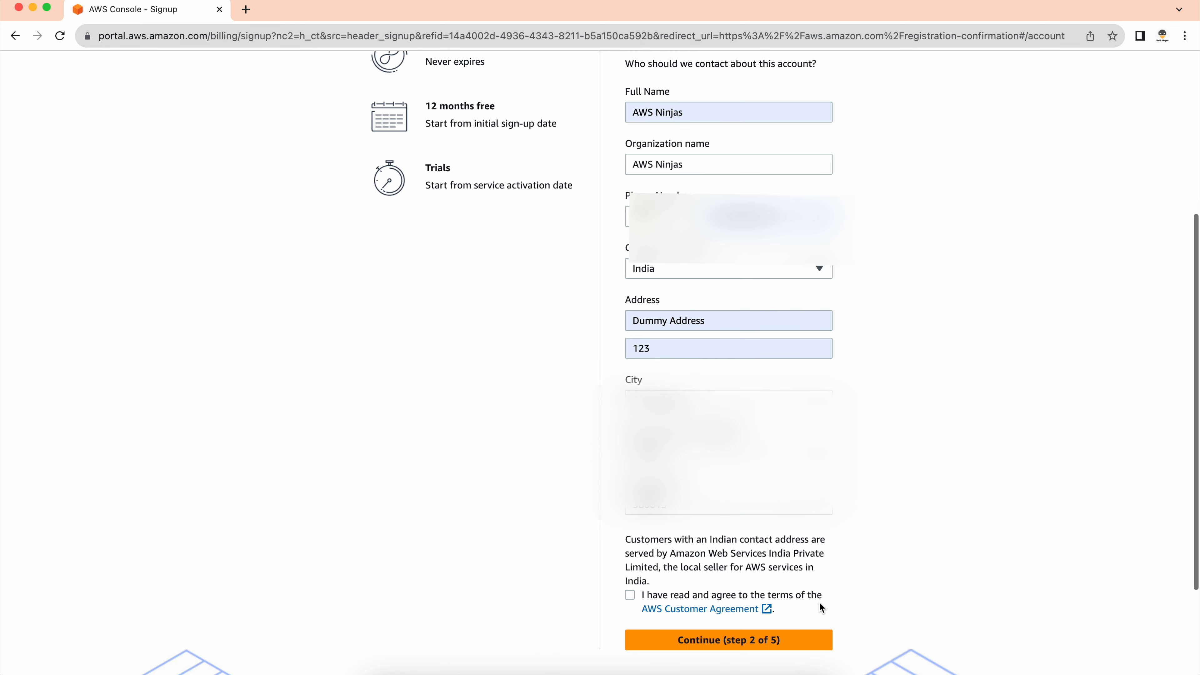
pyautogui.click(688, 640)
pyautogui.click(791, 276)
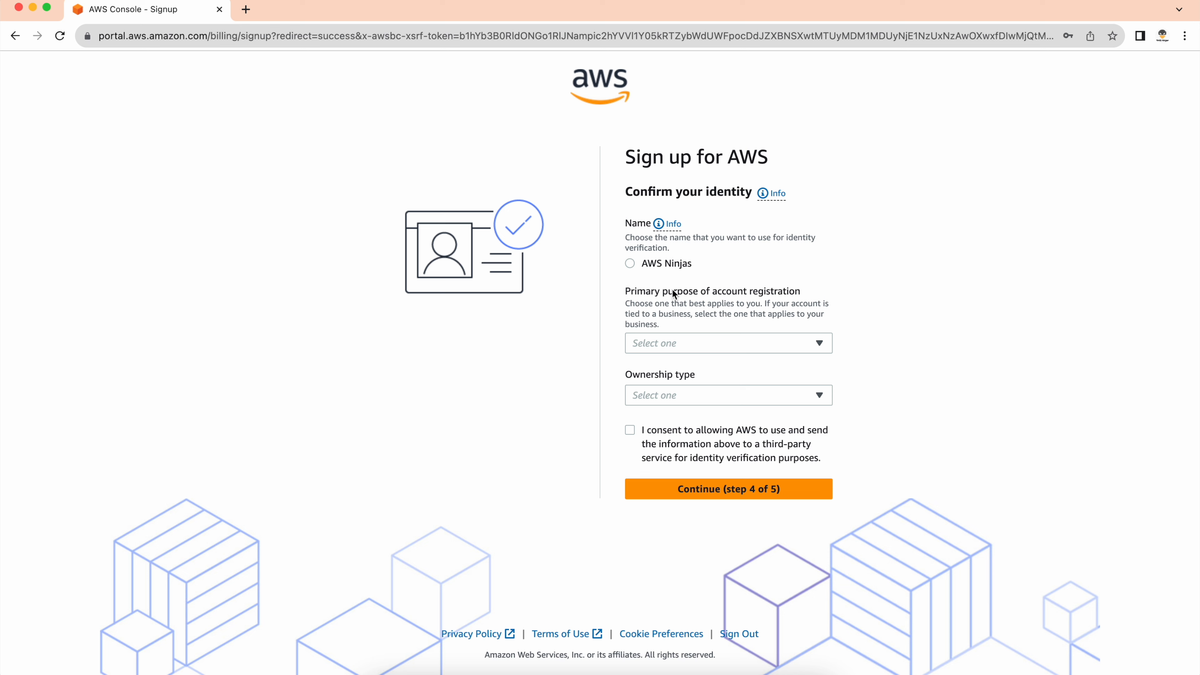
# Confirm identity as AWS Ninjas, purpose Academic, ownership Individual, with third-party verification consent.
pyautogui.click(631, 262)
pyautogui.click(719, 344)
pyautogui.click(723, 464)
pyautogui.click(756, 395)
pyautogui.click(727, 418)
pyautogui.scroll(-2, 722, 458)
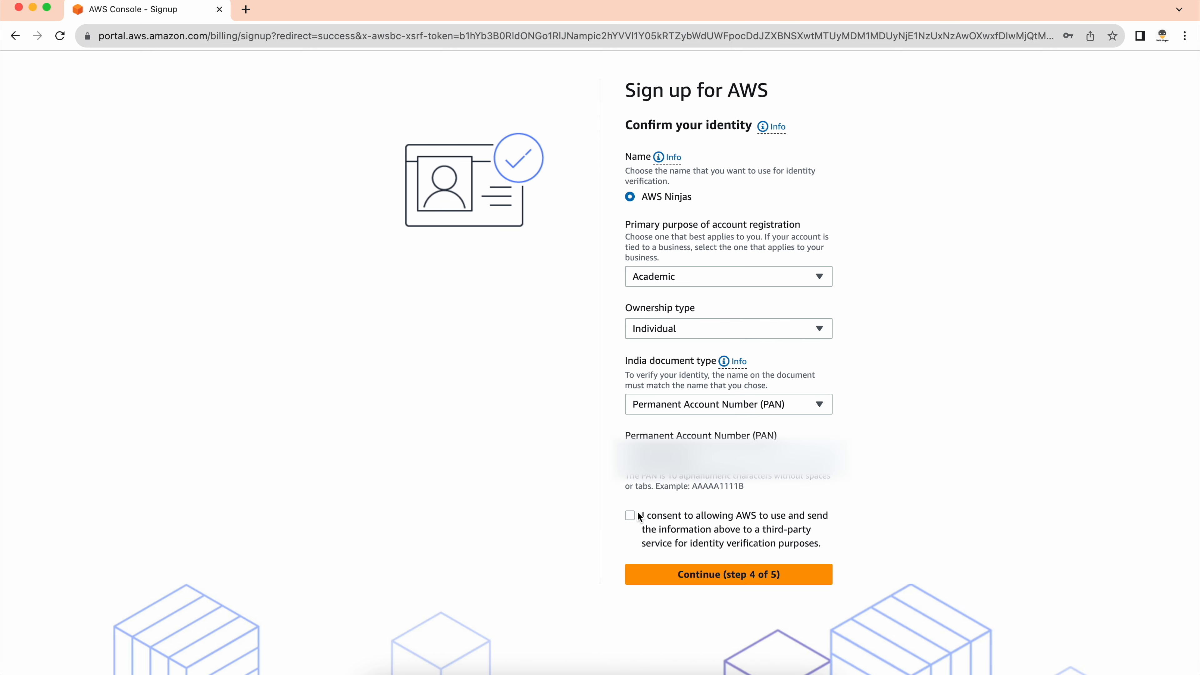
pyautogui.click(632, 514)
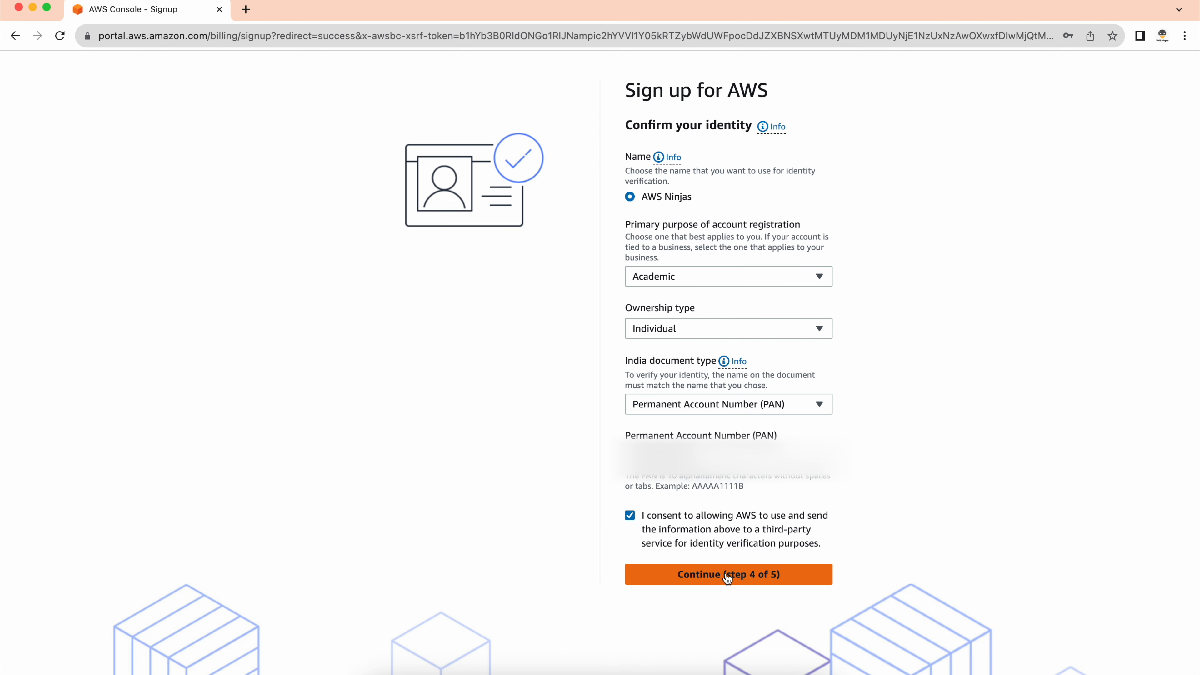
pyautogui.click(727, 576)
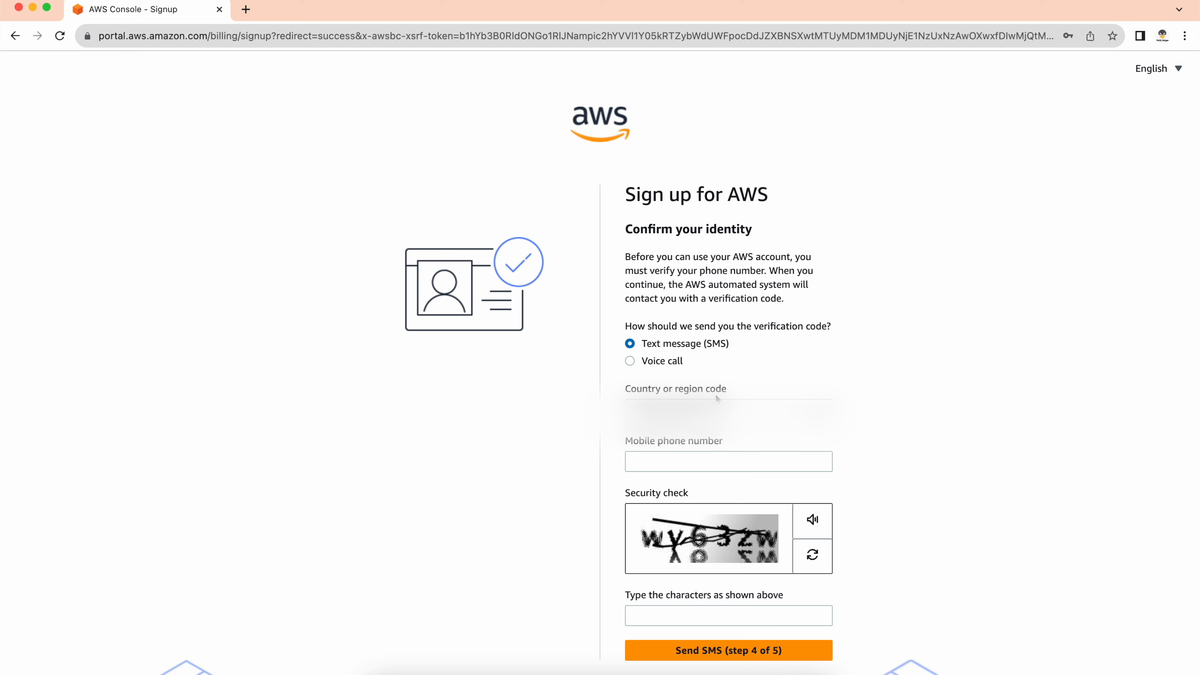
# Choose text message (SMS) verification with India (+91) and enter the mobile number.
pyautogui.scroll(-2, 790, 253)
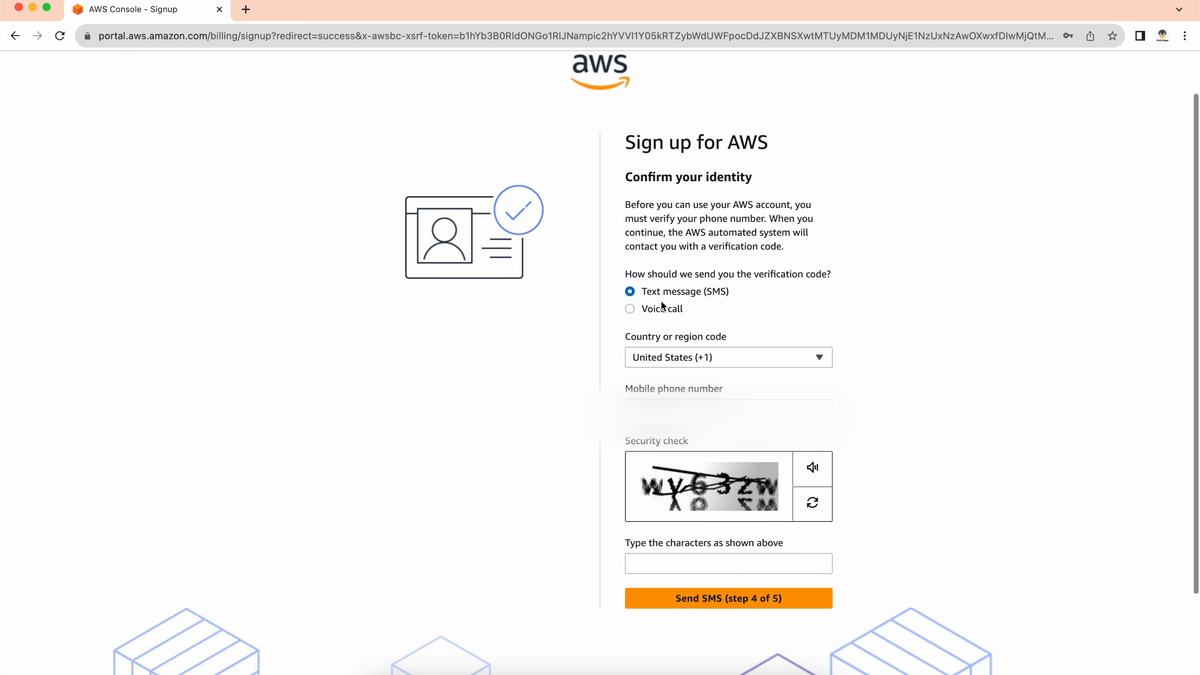
pyautogui.click(630, 312)
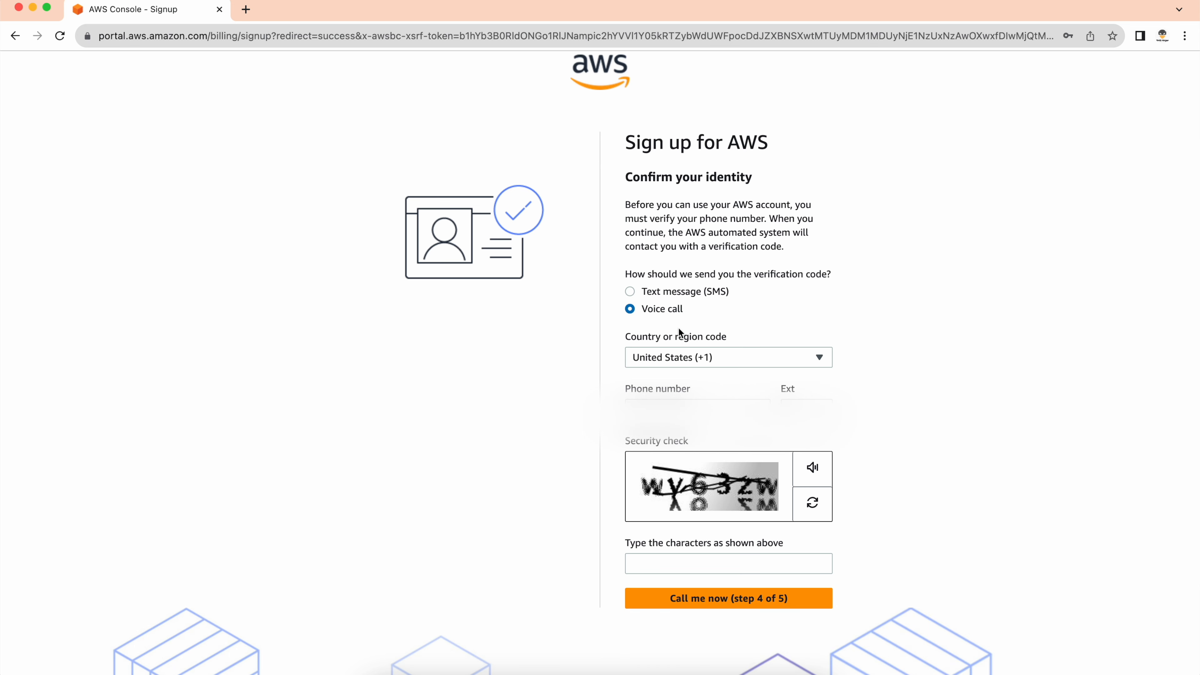
pyautogui.click(688, 293)
pyautogui.click(714, 357)
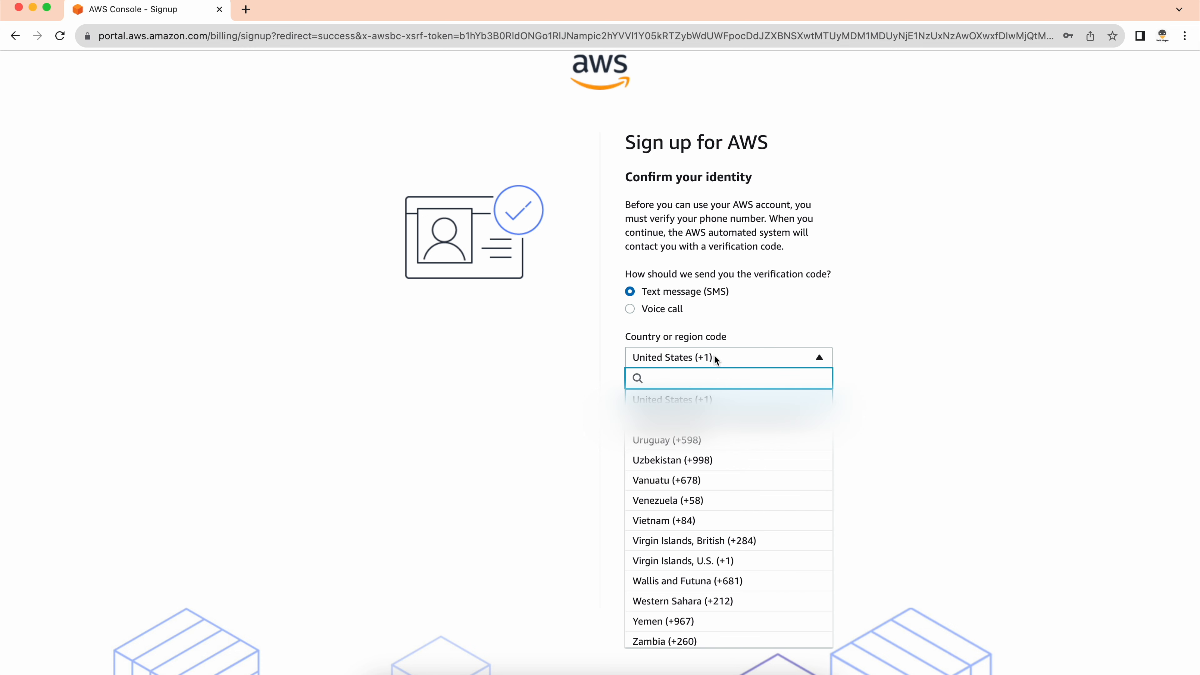
pyautogui.write('91')
pyautogui.click(680, 439)
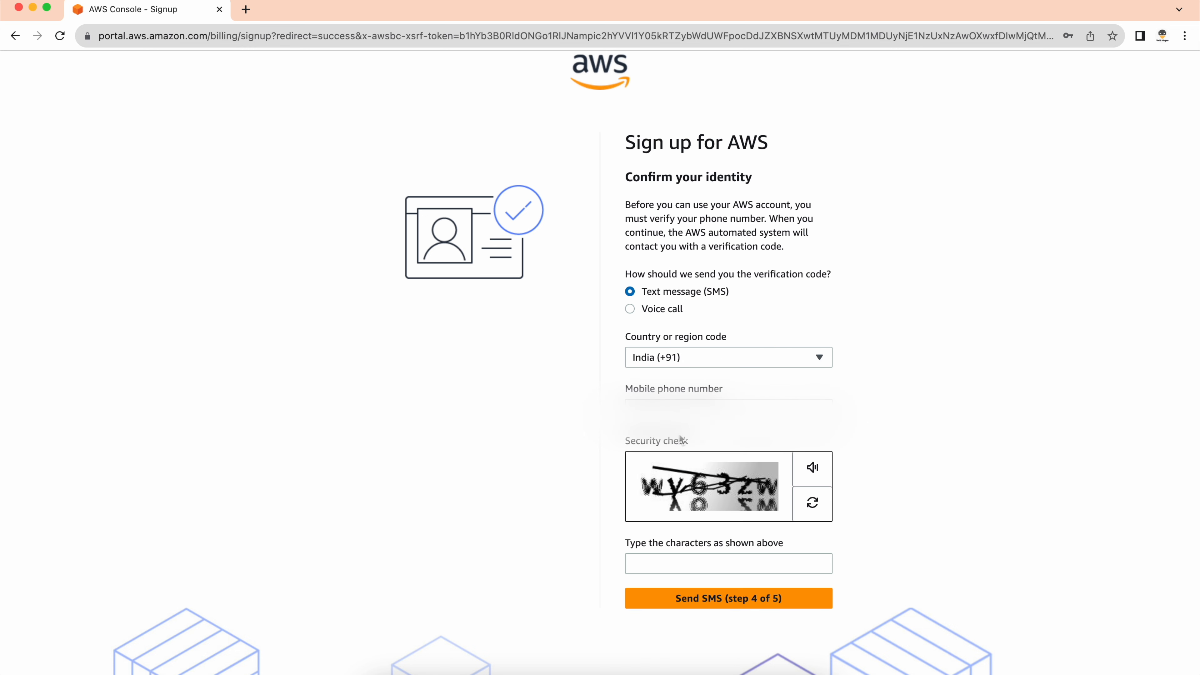
pyautogui.click(708, 411)
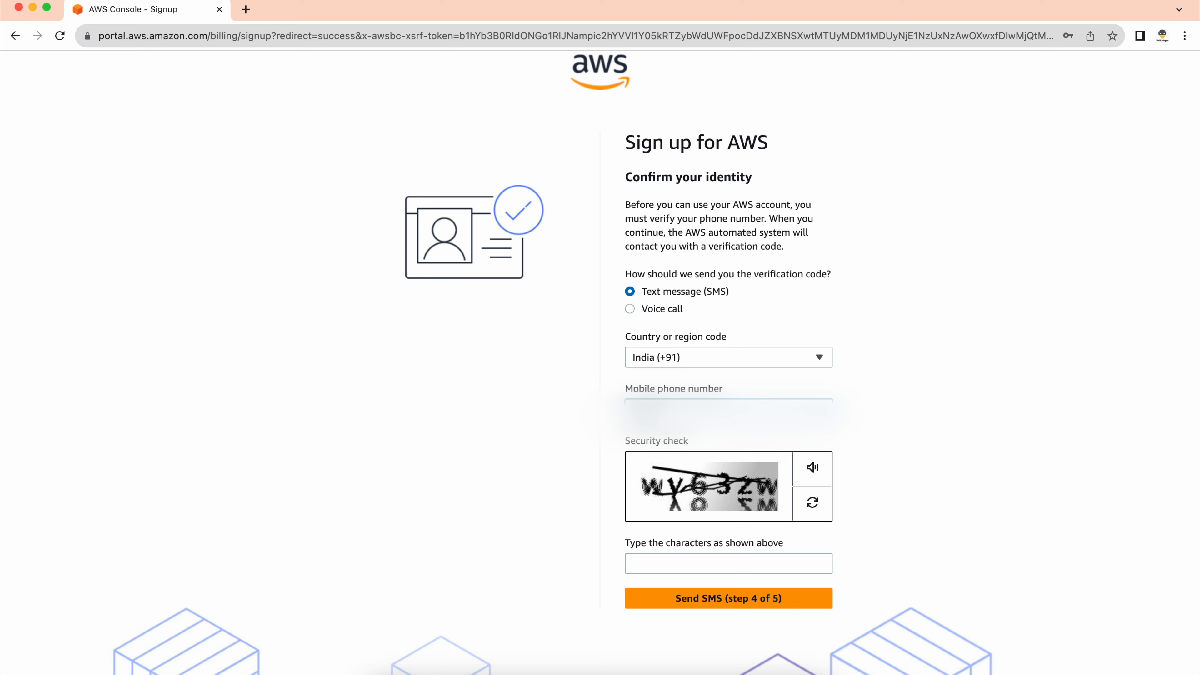
# Enter the security check characters and submit the SMS verification code.
pyautogui.click(688, 558)
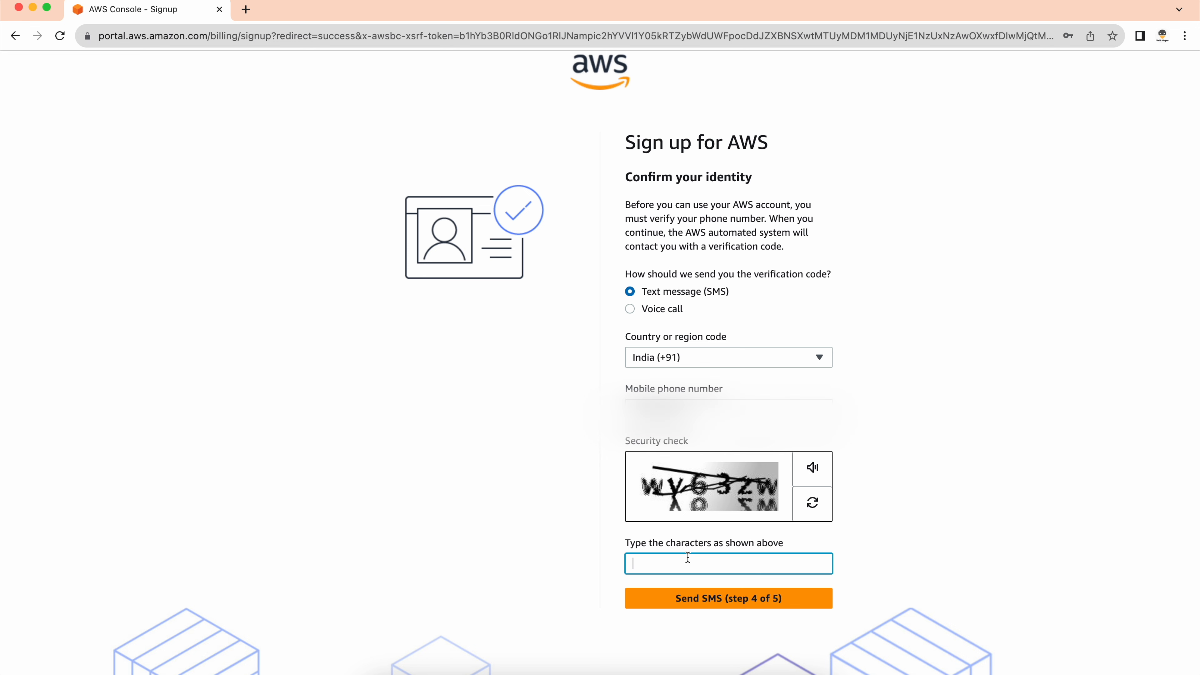
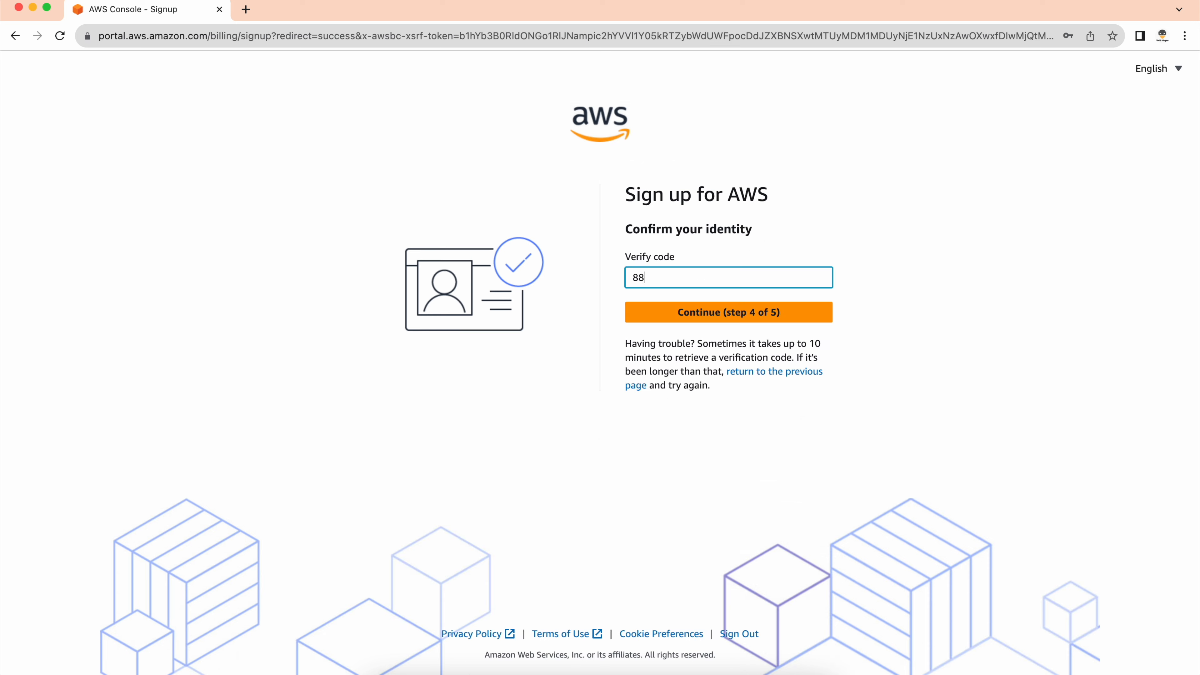
pyautogui.click(730, 308)
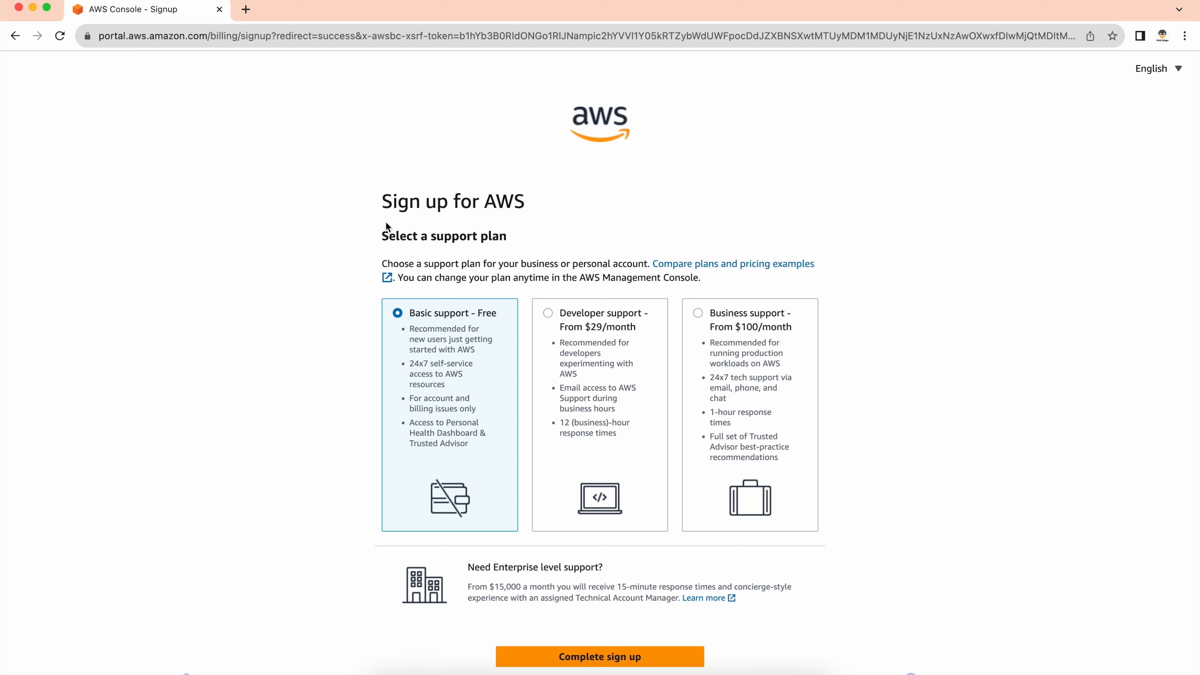
# Compare the Developer and Business plans, pick Basic support - Free, and complete sign-up.
pyautogui.moveTo(383, 236); pyautogui.dragTo(502, 237)
pyautogui.click(501, 237)
pyautogui.click(556, 314)
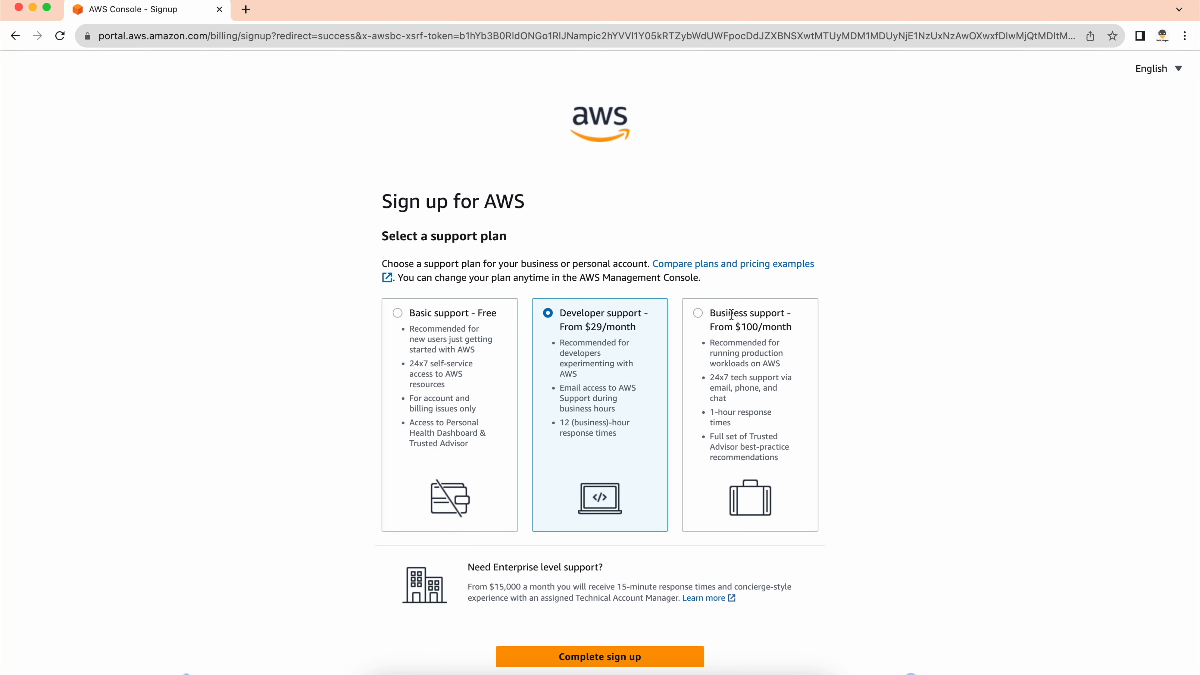
pyautogui.click(701, 313)
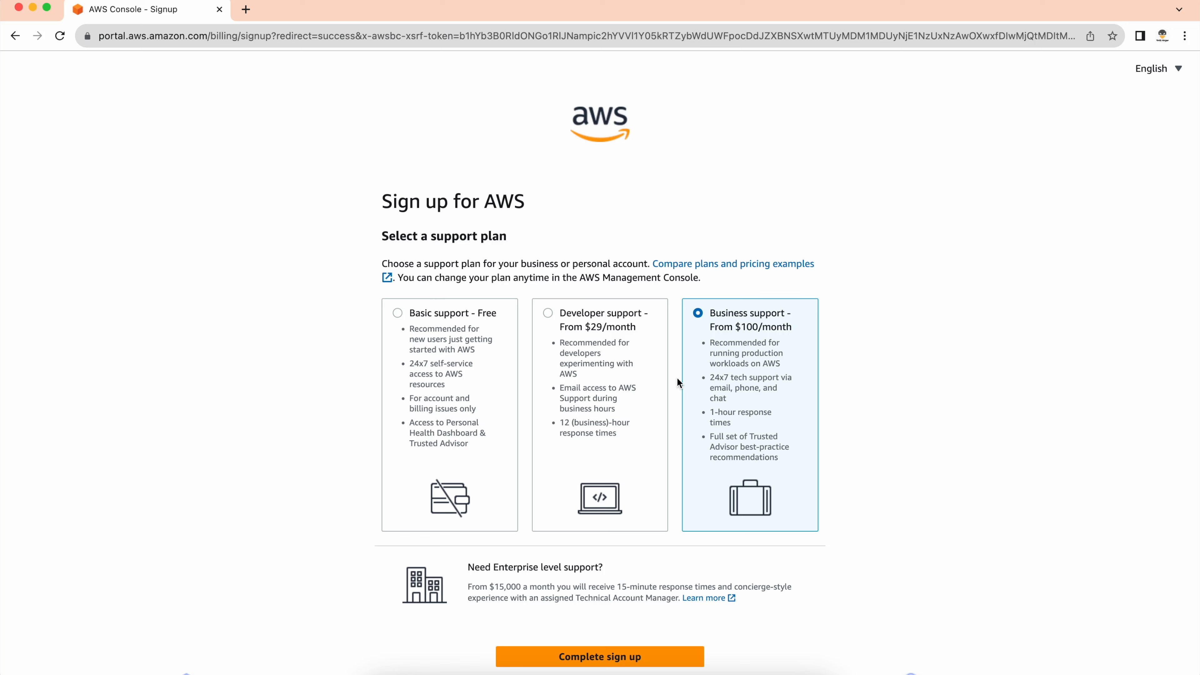
pyautogui.click(398, 314)
pyautogui.scroll(-3, 486, 476)
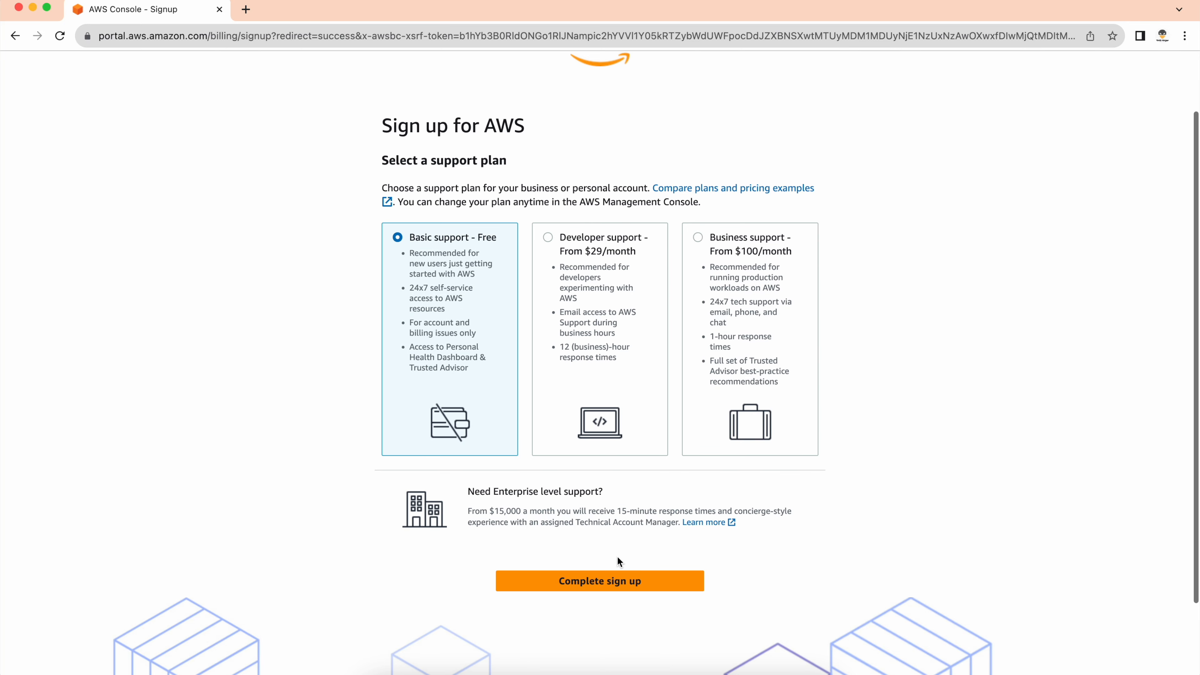
pyautogui.click(608, 582)
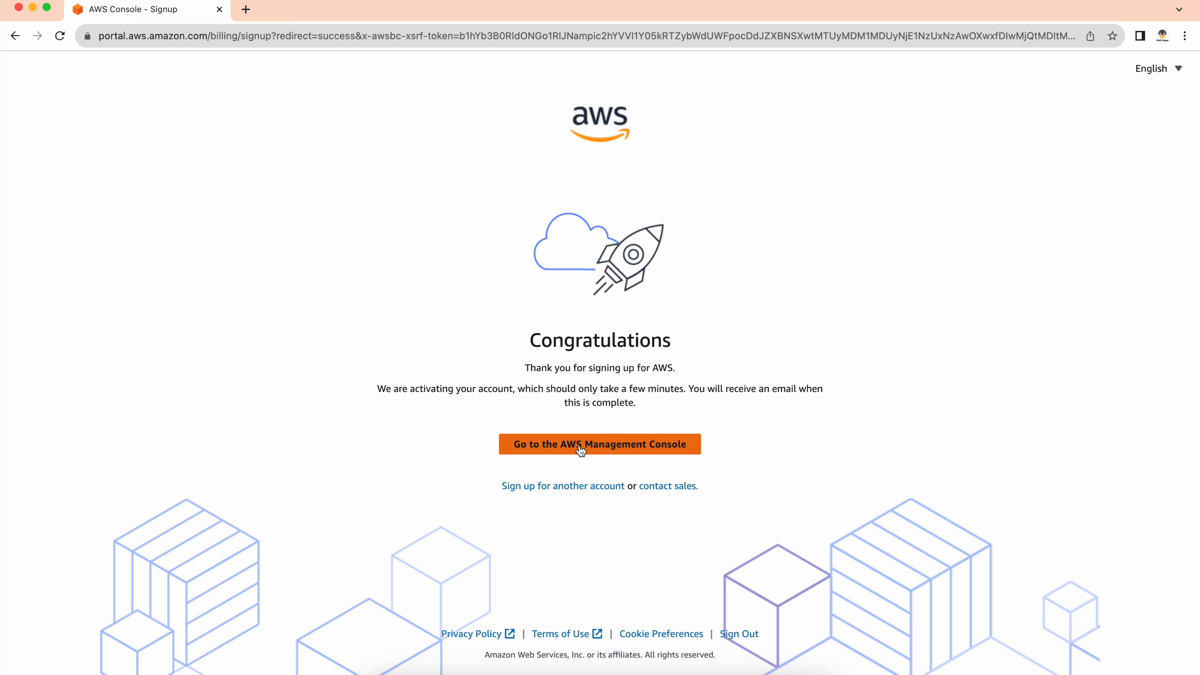
# Go from the sign-up confirmation to the AWS Management Console and sign in.
pyautogui.click(607, 449)
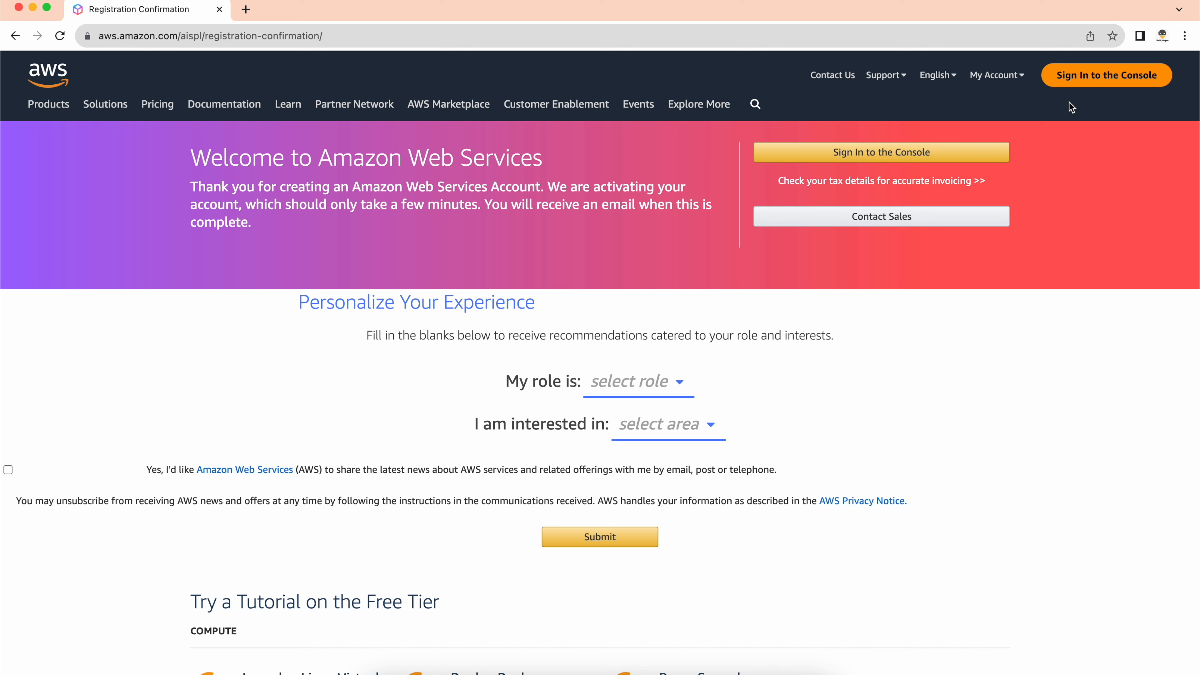
pyautogui.click(1067, 85)
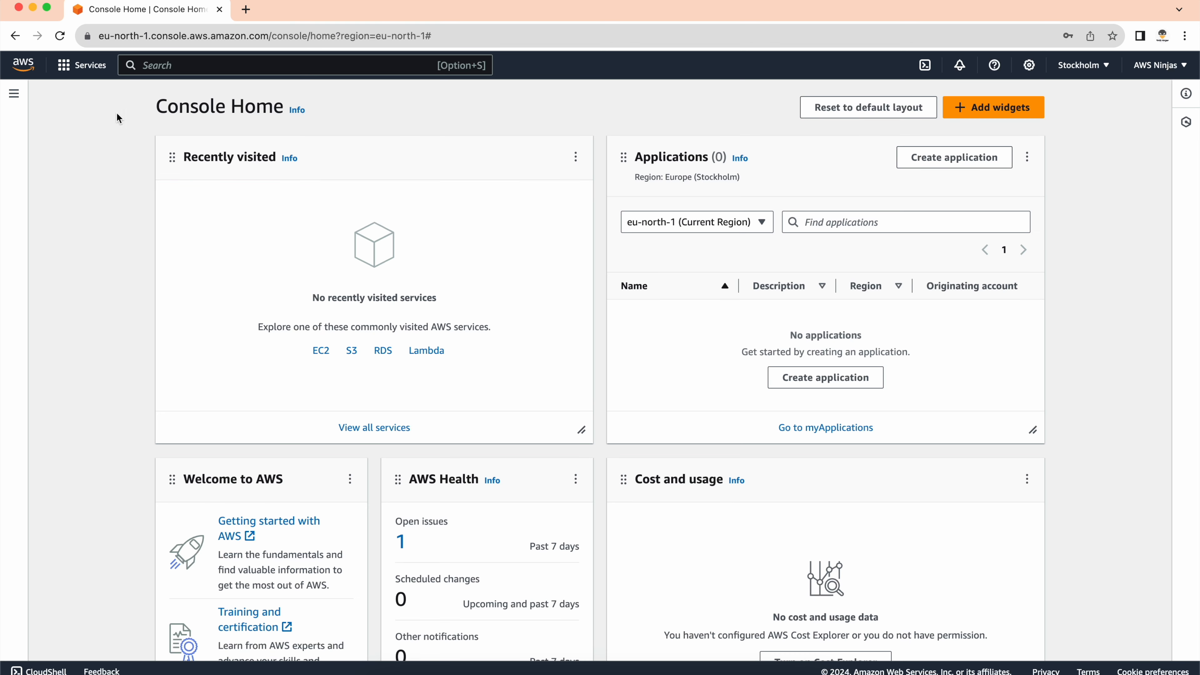
pyautogui.moveTo(156, 112); pyautogui.dragTo(242, 111)
# Switch the region to US East (N. Virginia) and open the EC2 dashboard.
pyautogui.click(240, 111)
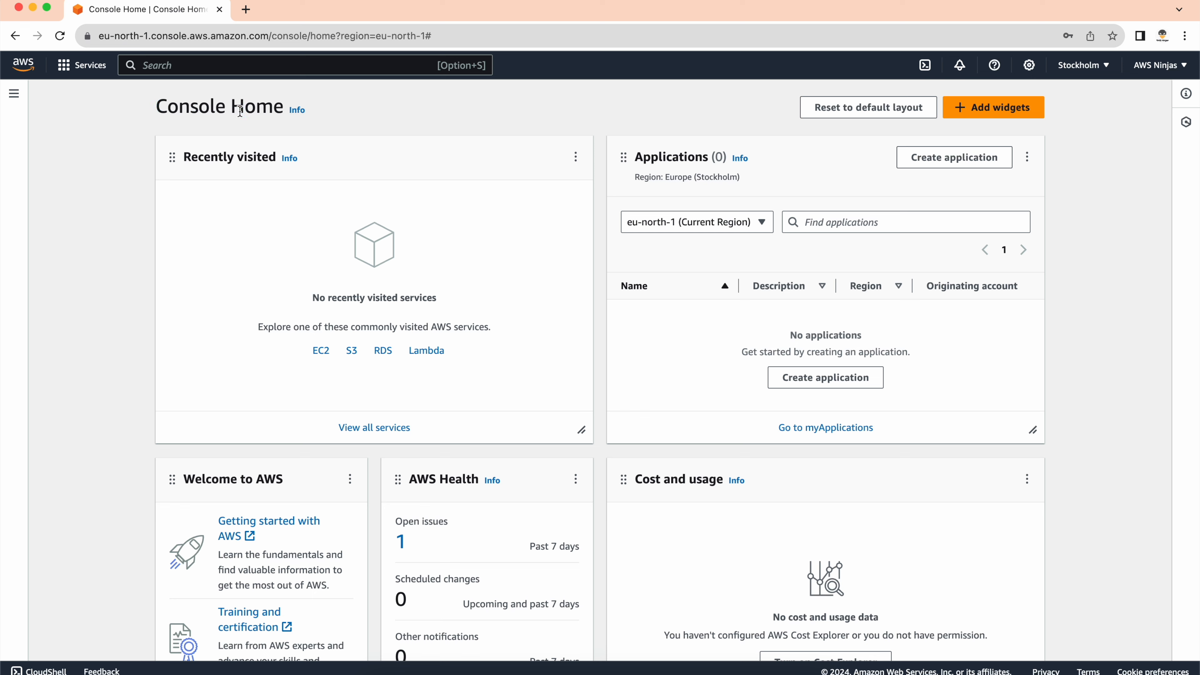
pyautogui.click(1103, 64)
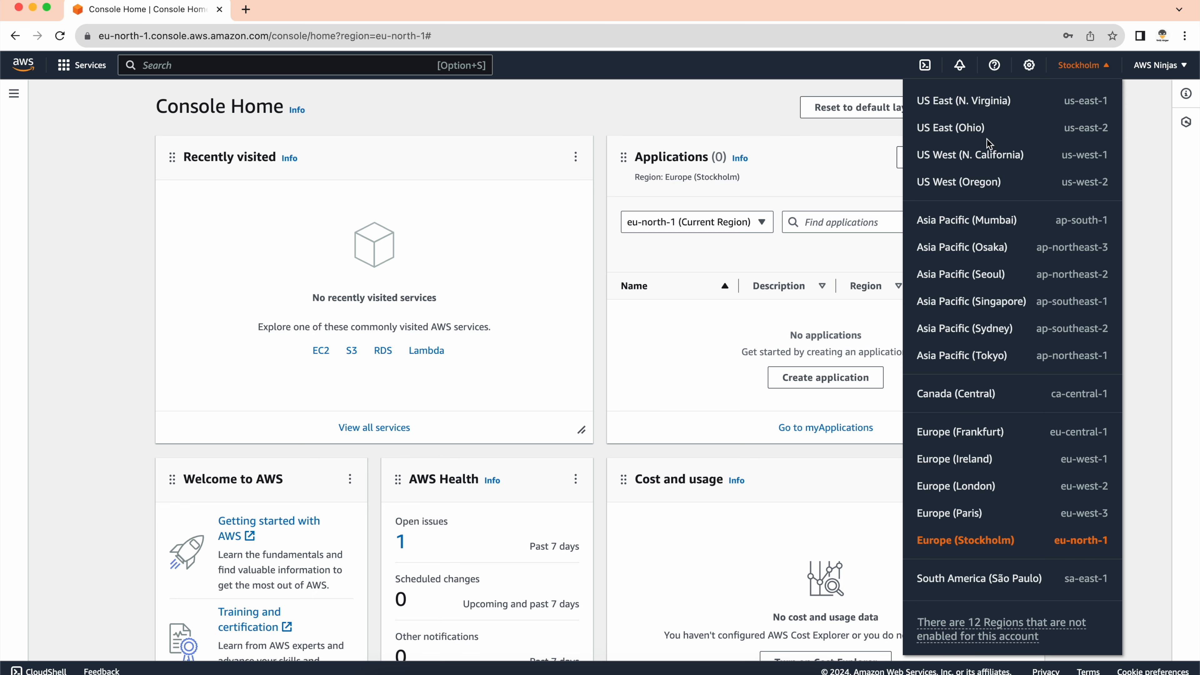
pyautogui.click(987, 107)
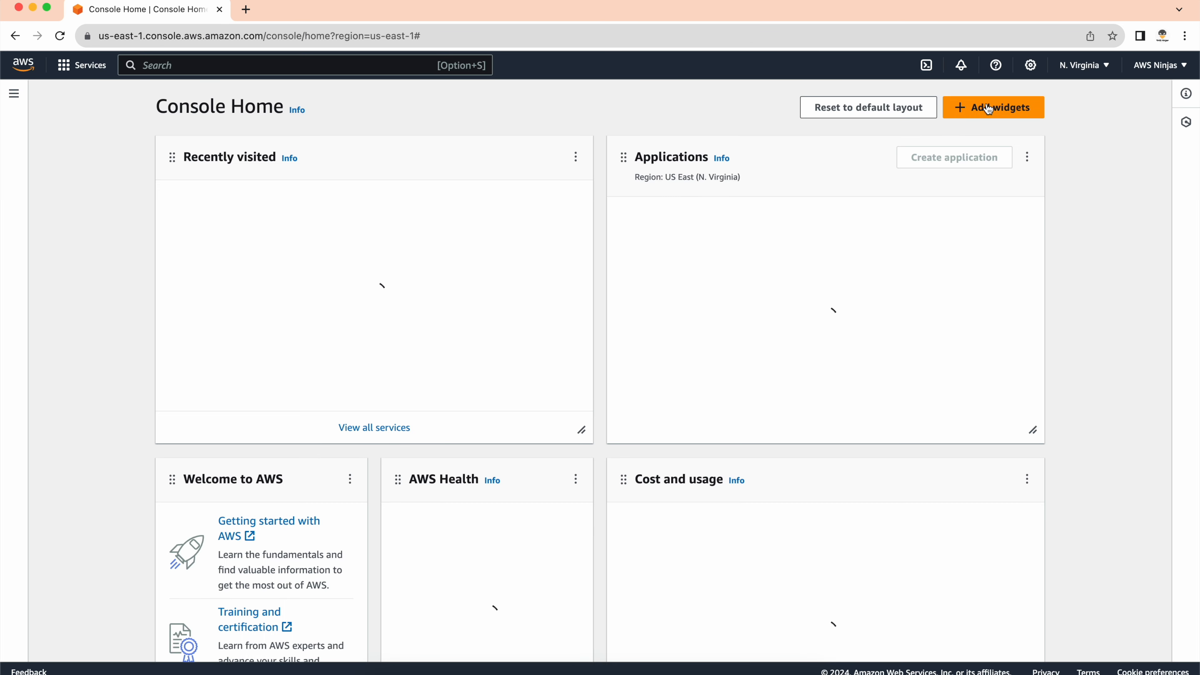
pyautogui.click(1147, 71)
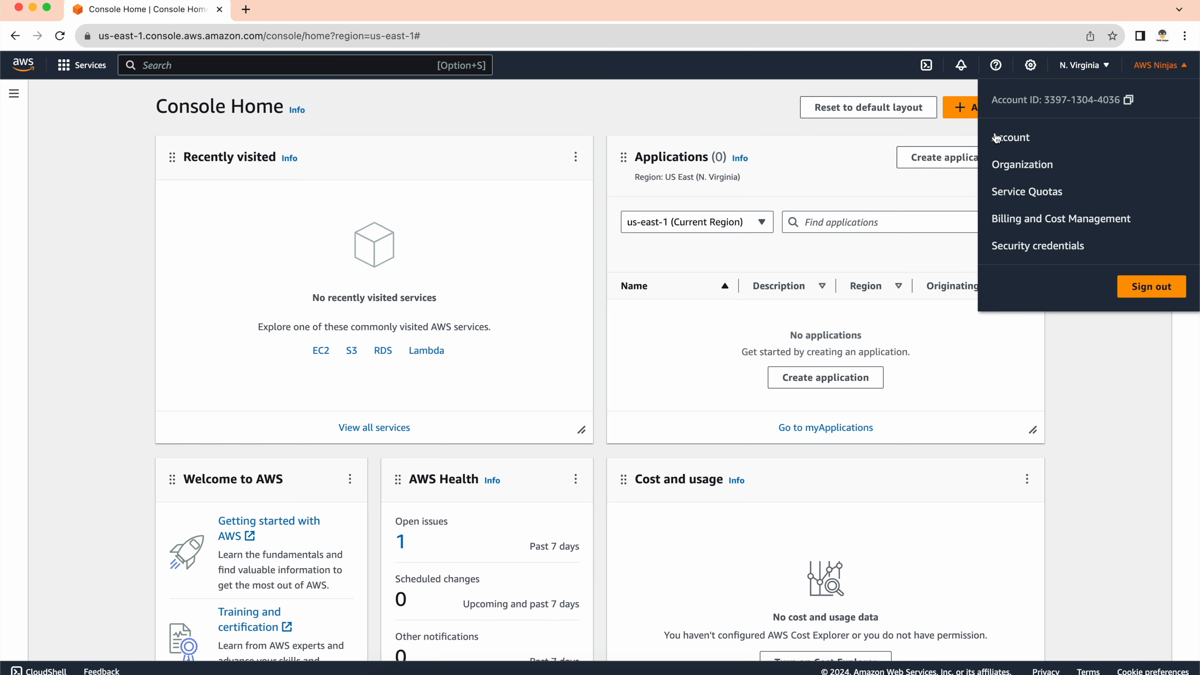
pyautogui.click(1112, 424)
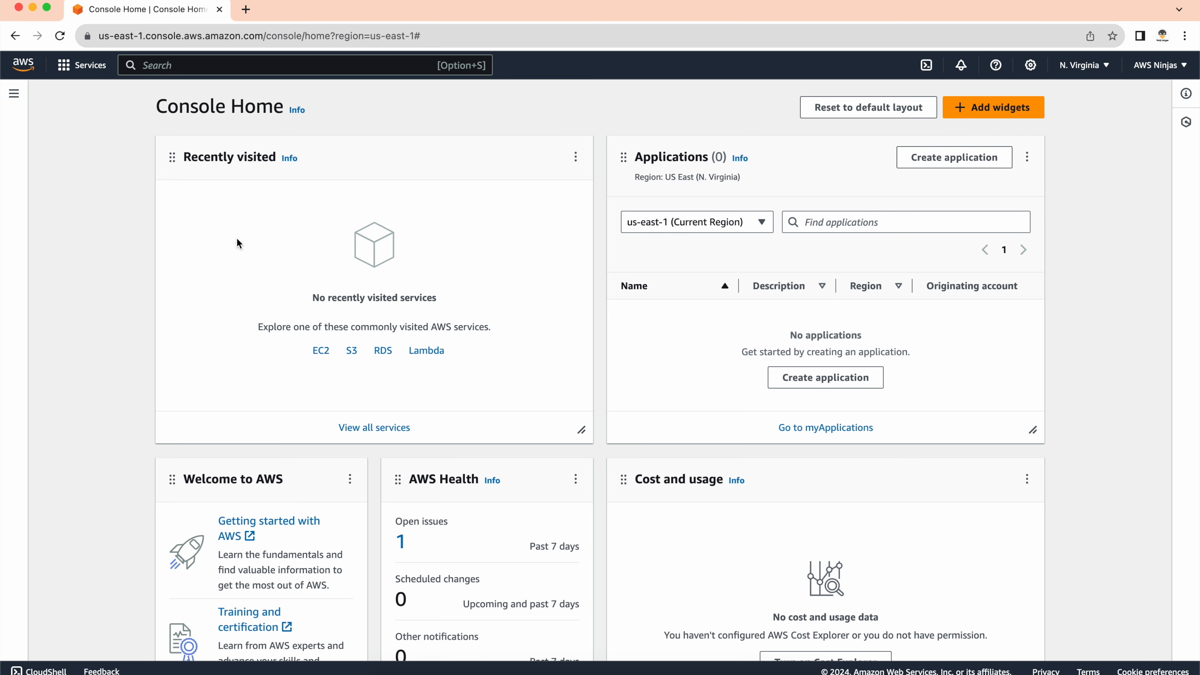
pyautogui.click(323, 353)
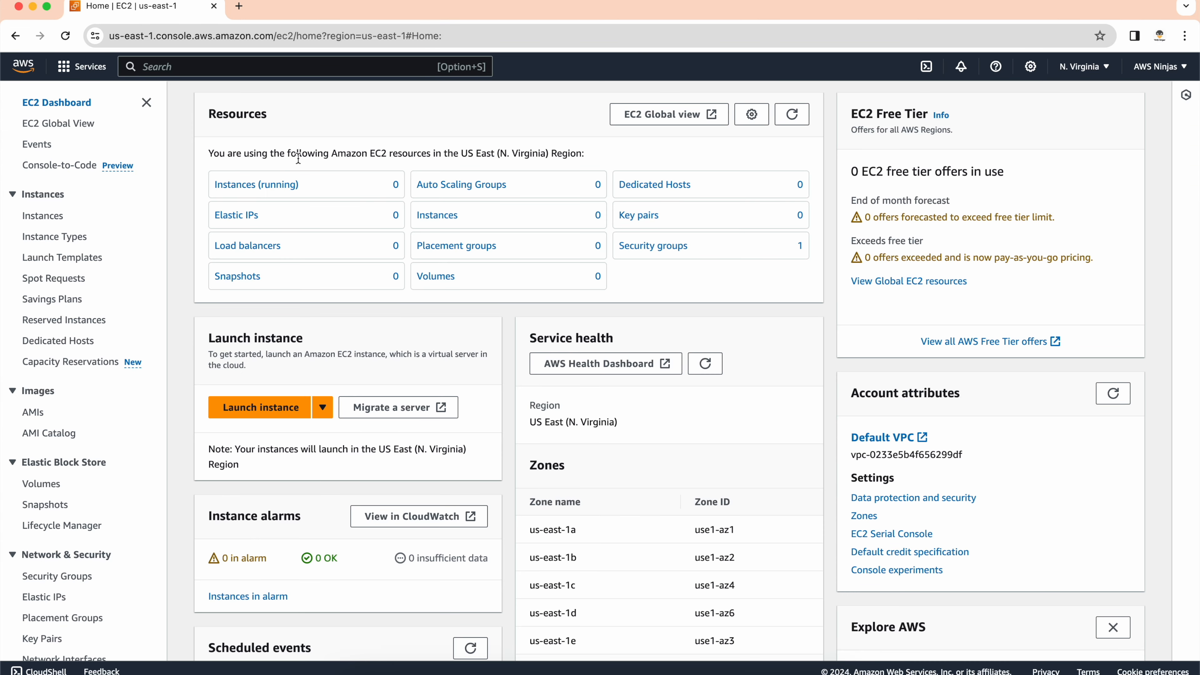
# Check that the Instances (running) list is empty, then return to Console Home.
pyautogui.click(250, 186)
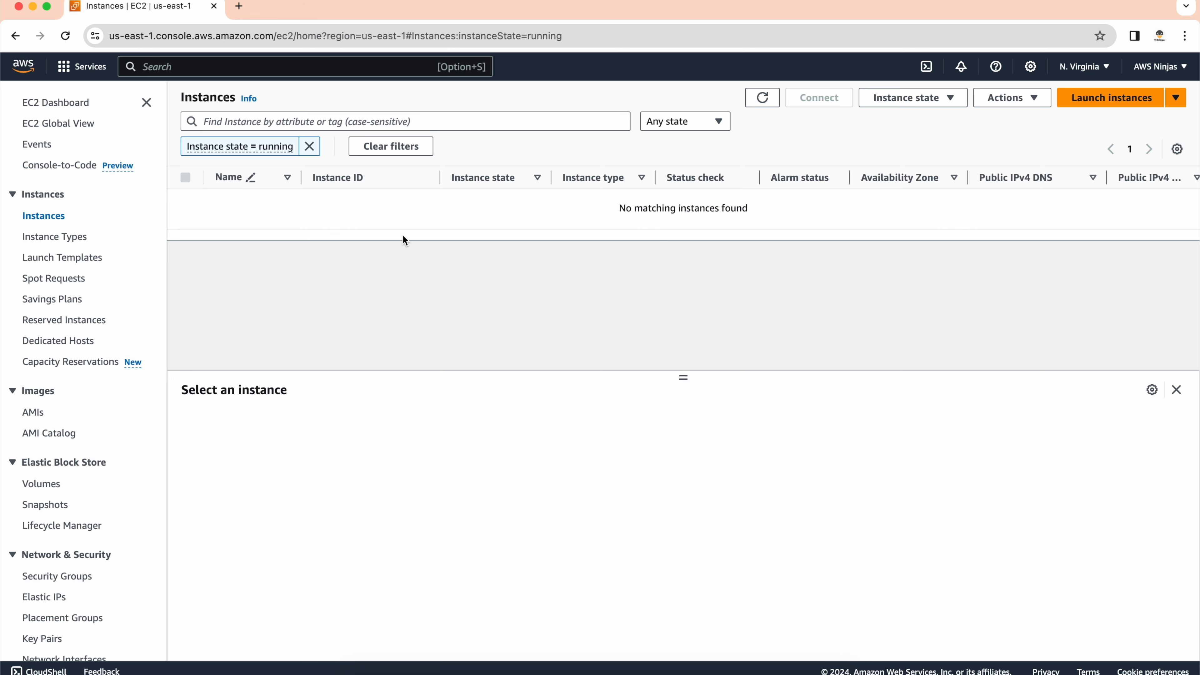
pyautogui.click(26, 73)
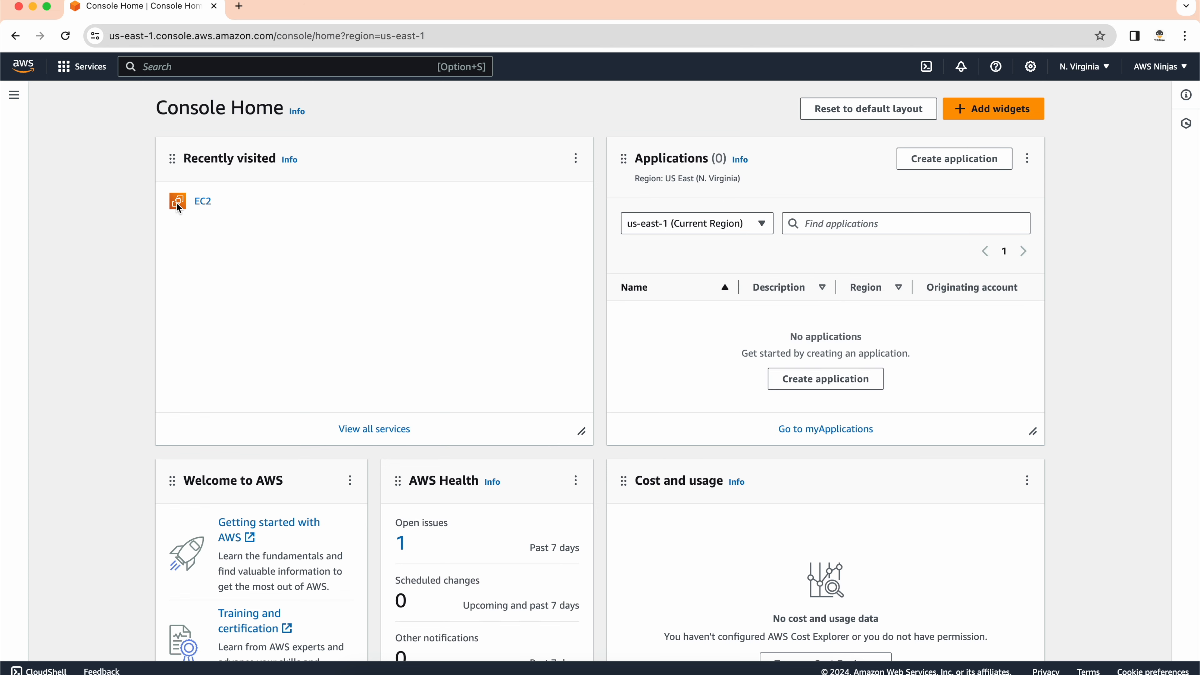
pyautogui.scroll(-3, 370, 164)
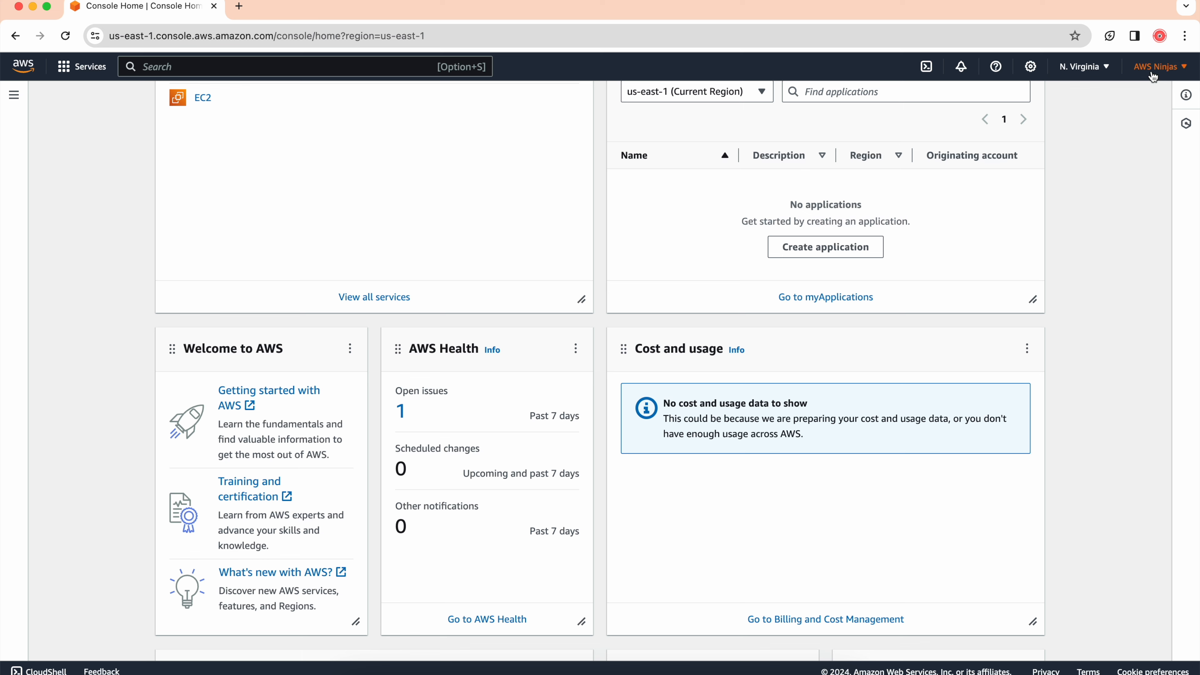
pyautogui.click(1160, 66)
# Start a new budget in Billing and Cost Management using the Monthly cost budget template.
pyautogui.click(1053, 218)
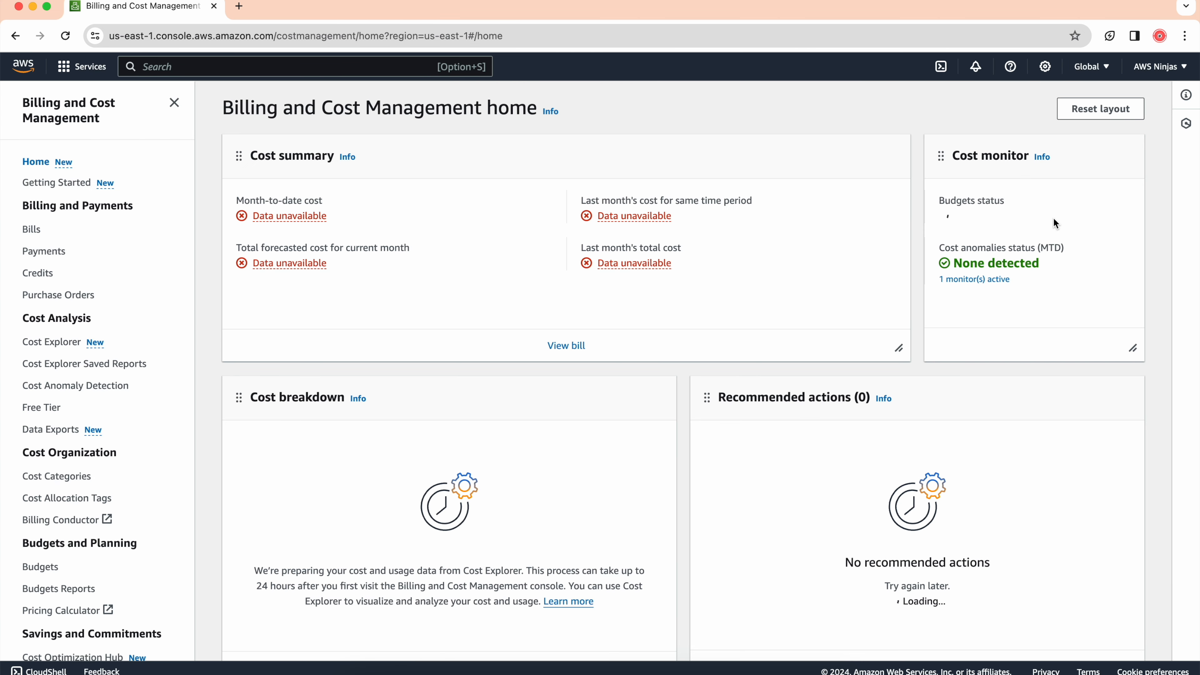
pyautogui.scroll(-5, 71, 378)
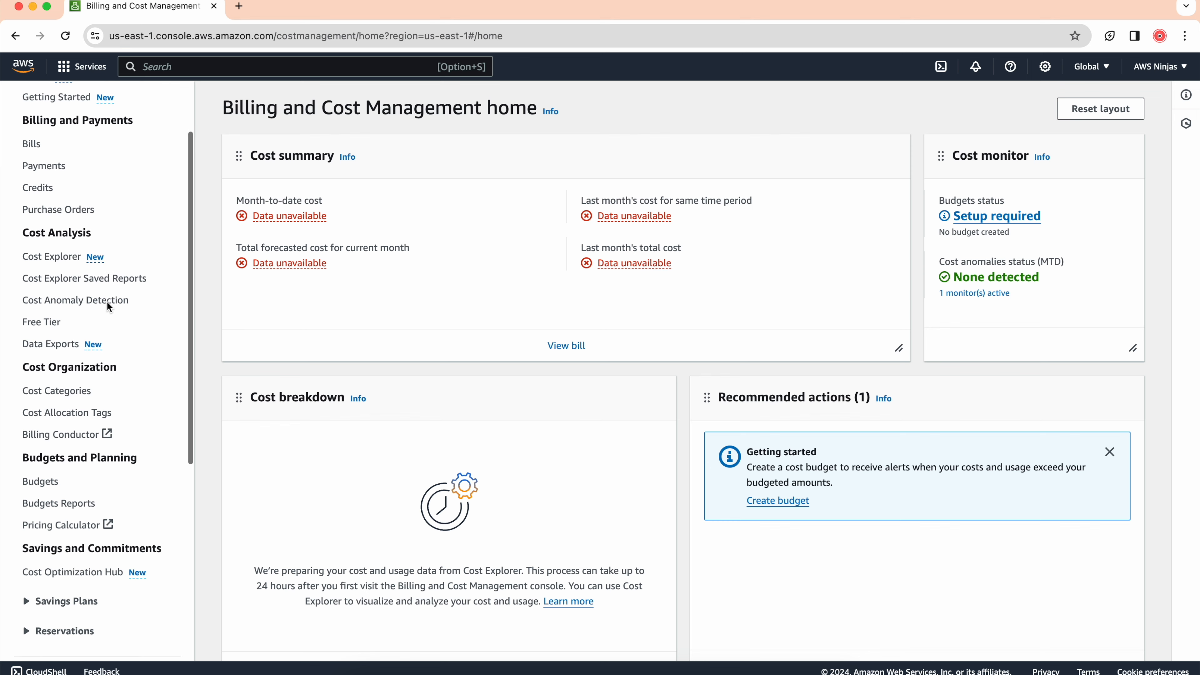
pyautogui.click(47, 435)
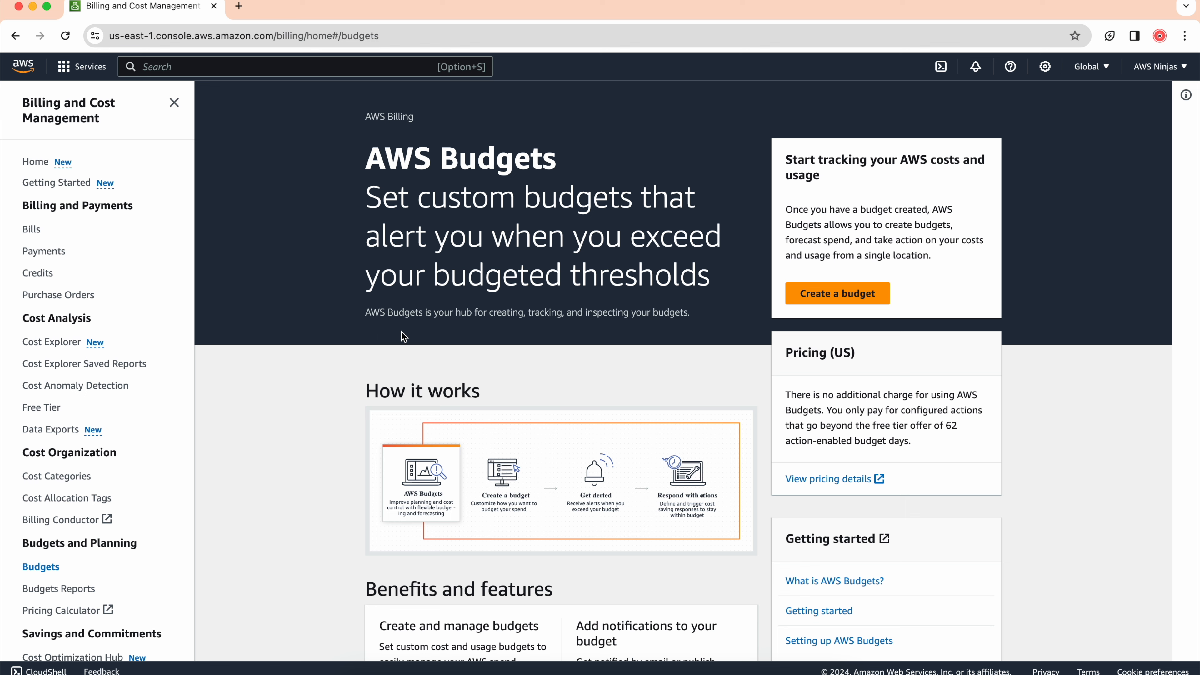
pyautogui.click(847, 296)
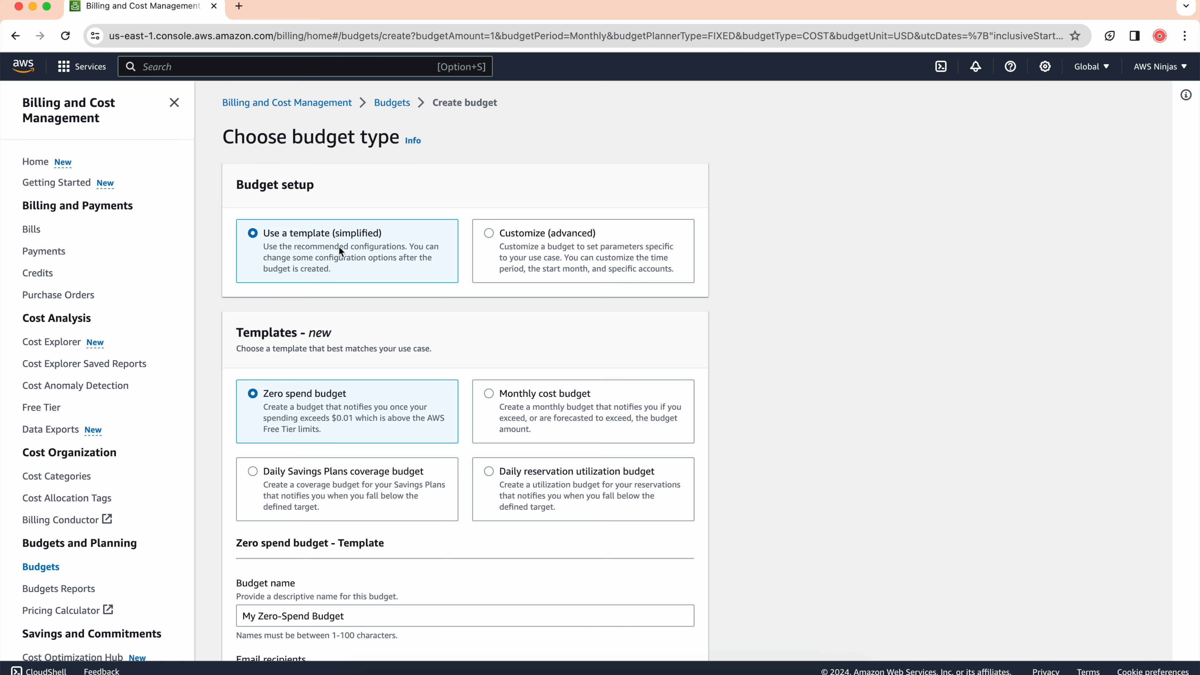
pyautogui.scroll(-3, 340, 249)
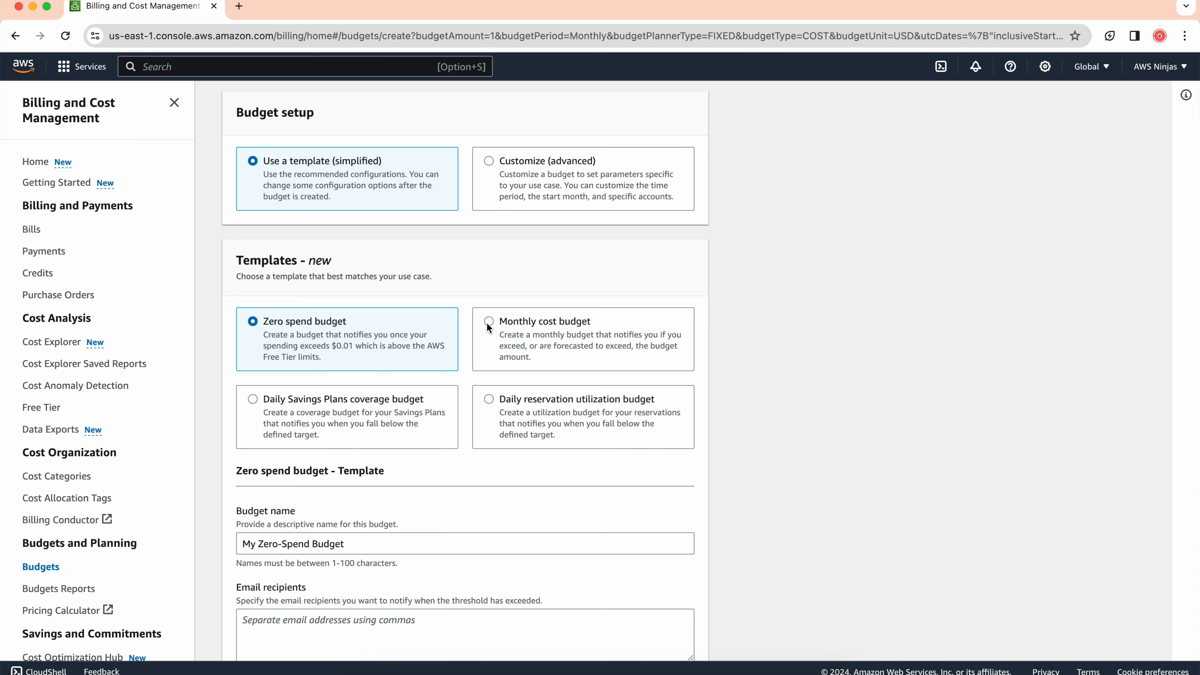
pyautogui.click(488, 321)
# Set the budgeted amount to $10, add the alert email recipients, and create the budget.
pyautogui.scroll(-4, 488, 326)
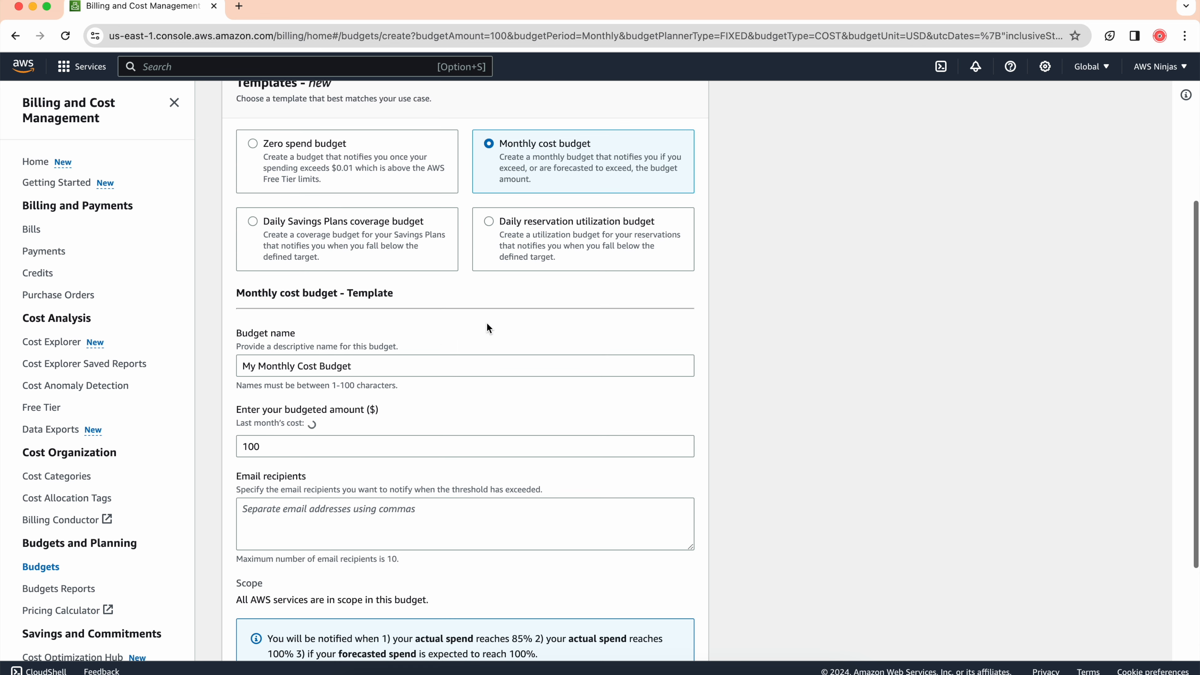
pyautogui.scroll(-3, 487, 327)
pyautogui.click(294, 385)
pyautogui.press('BackSpace')
pyautogui.click(326, 455)
pyautogui.write('ni')
pyautogui.scroll(-4, 498, 444)
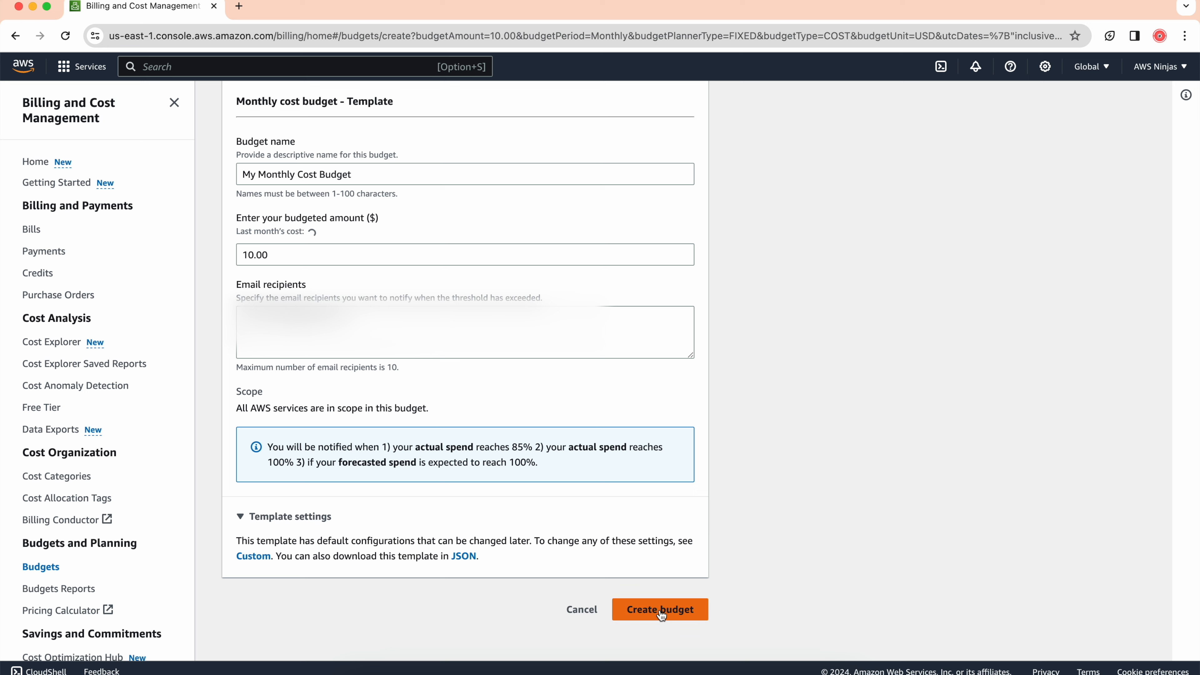
pyautogui.click(661, 613)
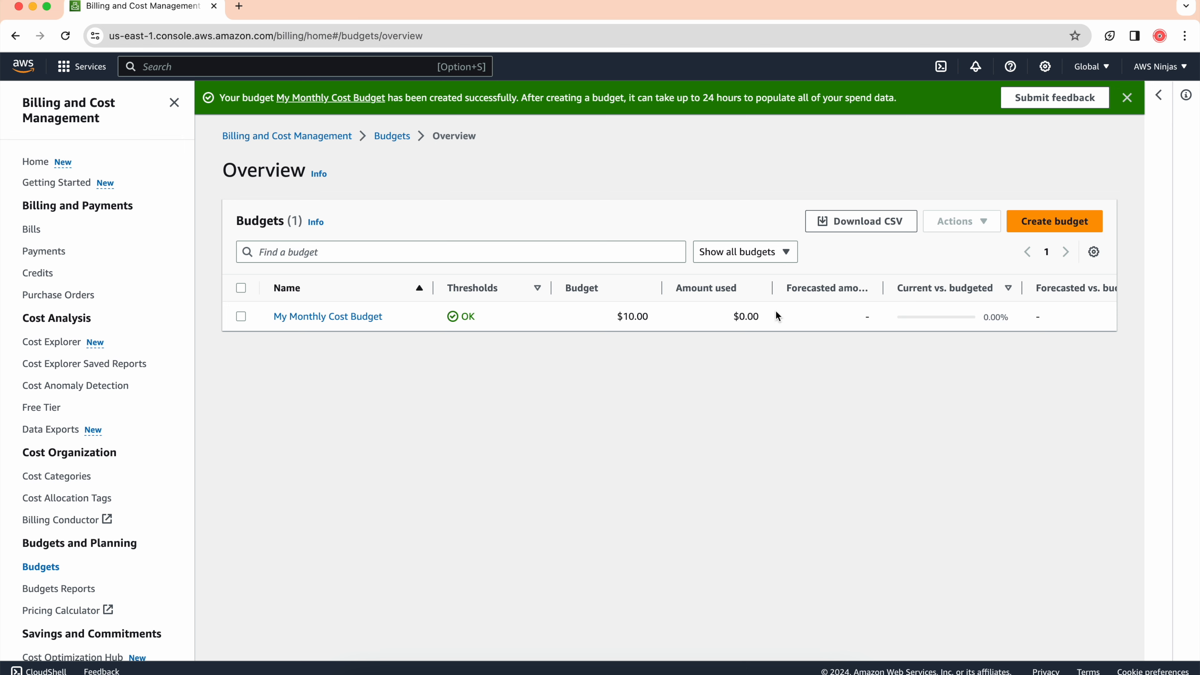
# Open My Monthly Cost Budget's details and dismiss the budget-created success banner.
pyautogui.click(359, 316)
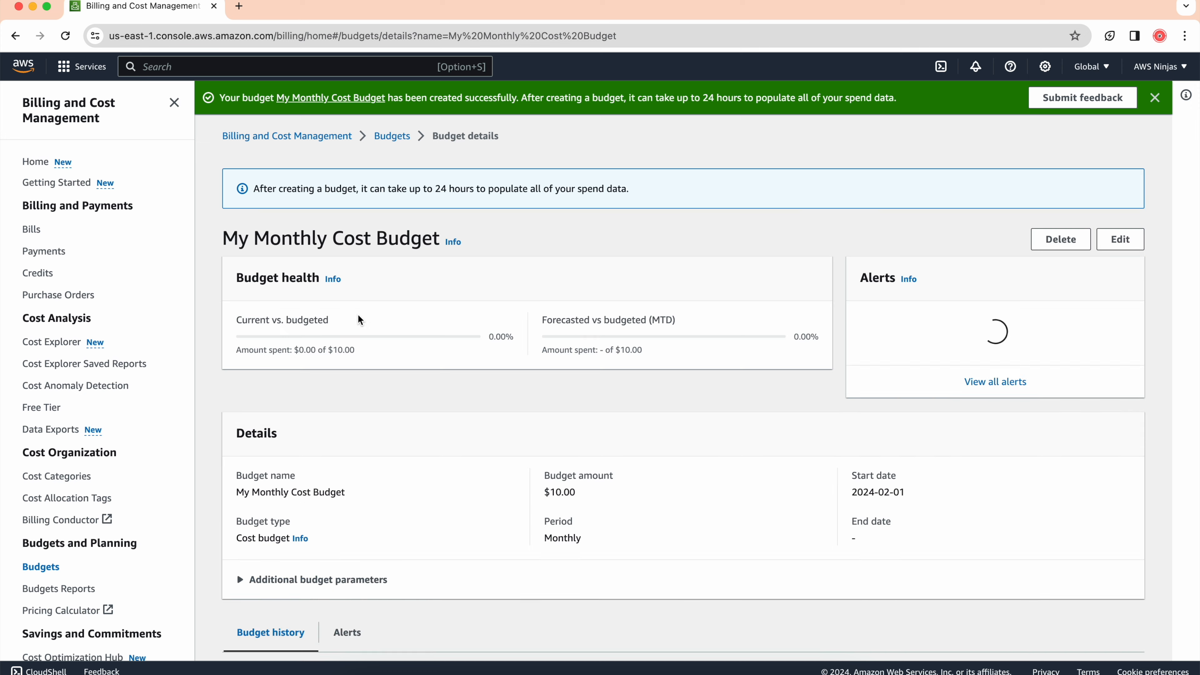
pyautogui.click(1154, 98)
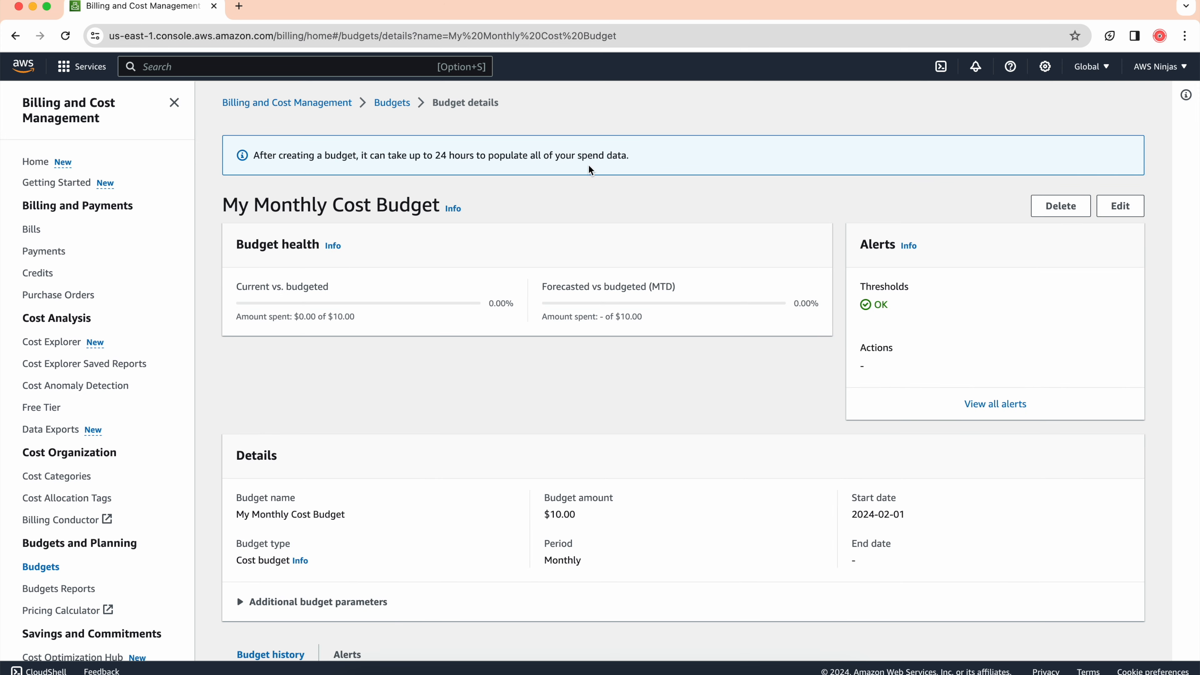
pyautogui.moveTo(407, 155); pyautogui.dragTo(627, 153)
pyautogui.click(627, 153)
pyautogui.scroll(-3, 627, 287)
pyautogui.scroll(-7, 628, 292)
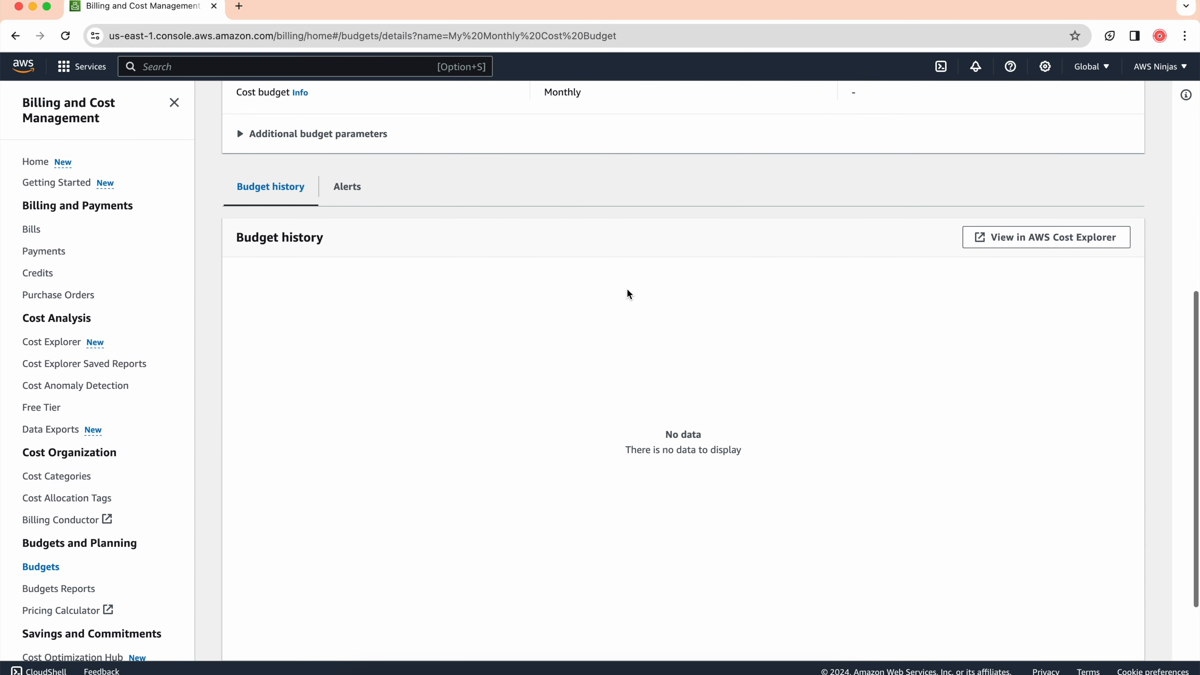
# Review the budget's alerts, including Forecasted cost > 100% and Actual cost > 100%.
pyautogui.click(348, 188)
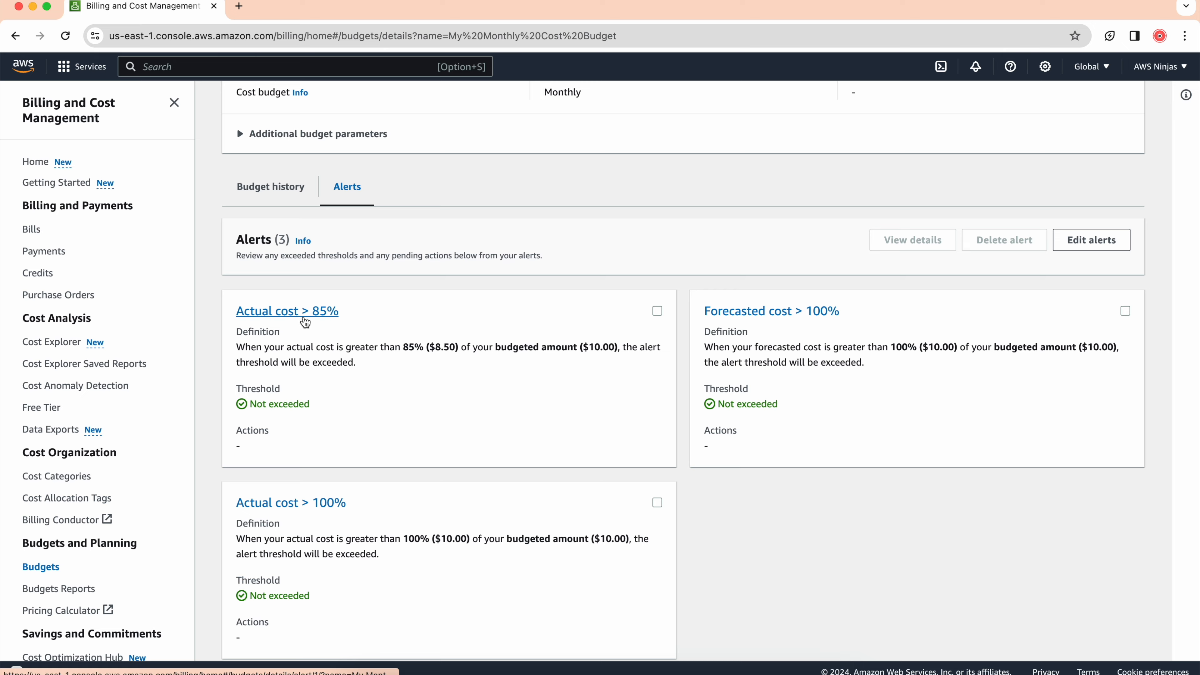
pyautogui.scroll(-2, 305, 321)
pyautogui.moveTo(353, 236); pyautogui.dragTo(258, 238)
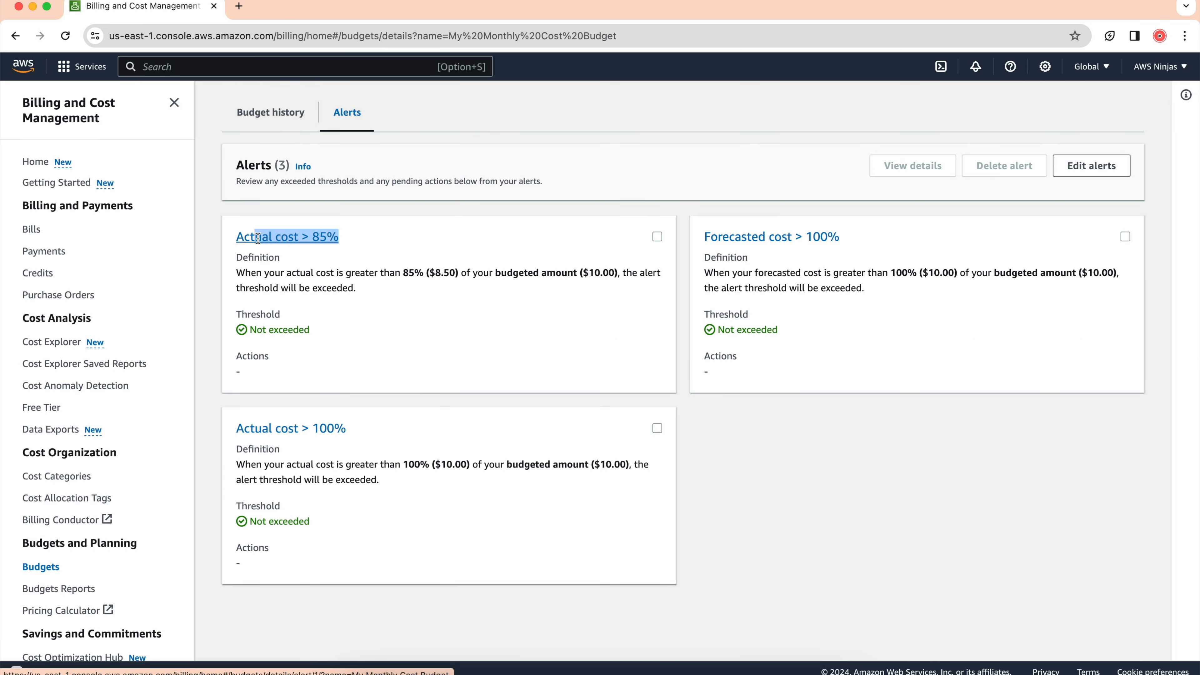
pyautogui.moveTo(848, 240); pyautogui.dragTo(762, 240)
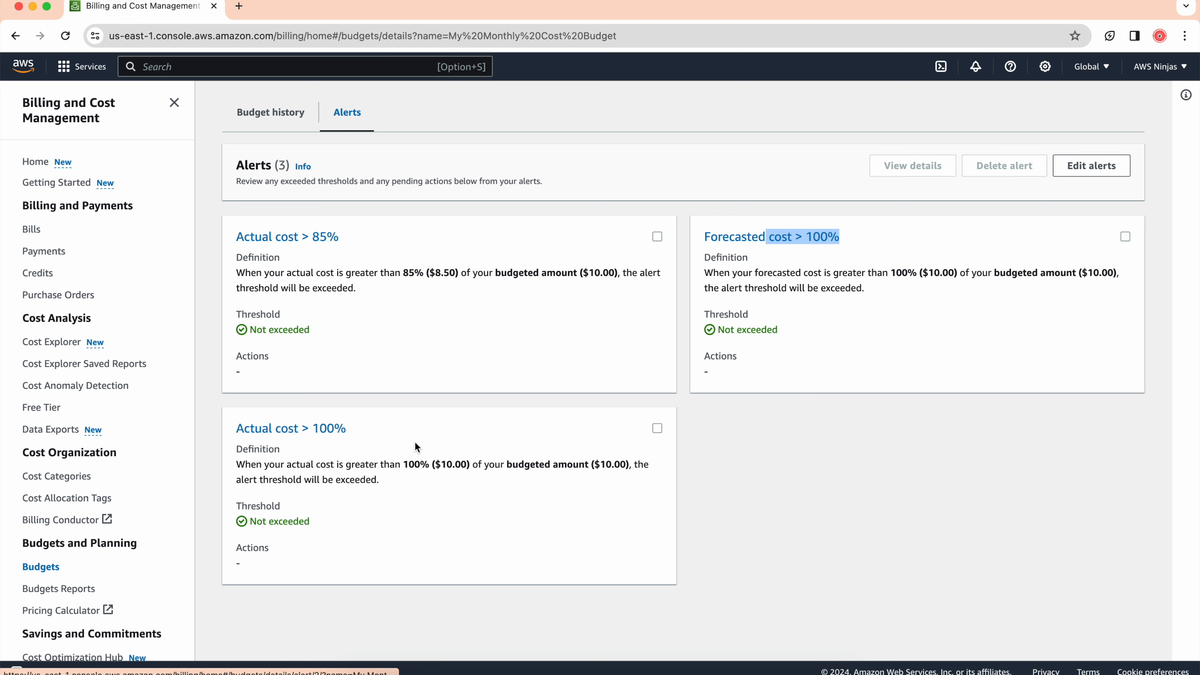
pyautogui.moveTo(379, 432); pyautogui.dragTo(287, 430)
pyautogui.click(402, 427)
pyautogui.scroll(10, 401, 424)
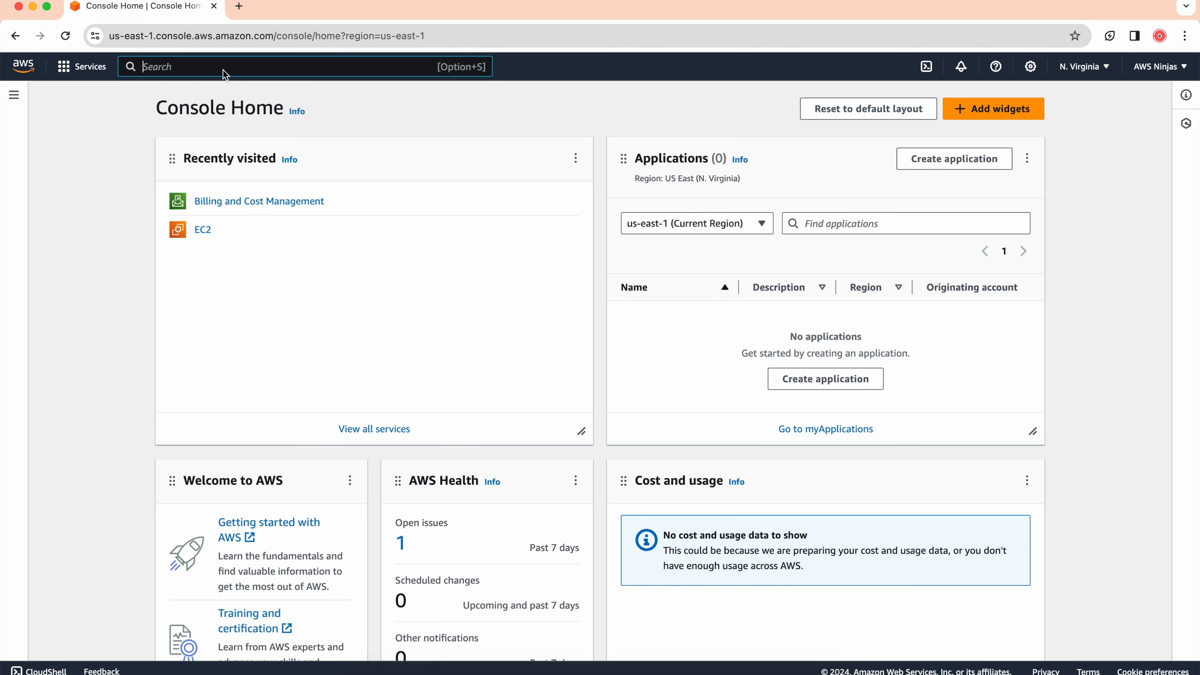
# Search 'iam' to open the IAM dashboard and note the add-MFA-for-root-user recommendation.
pyautogui.write('iam')
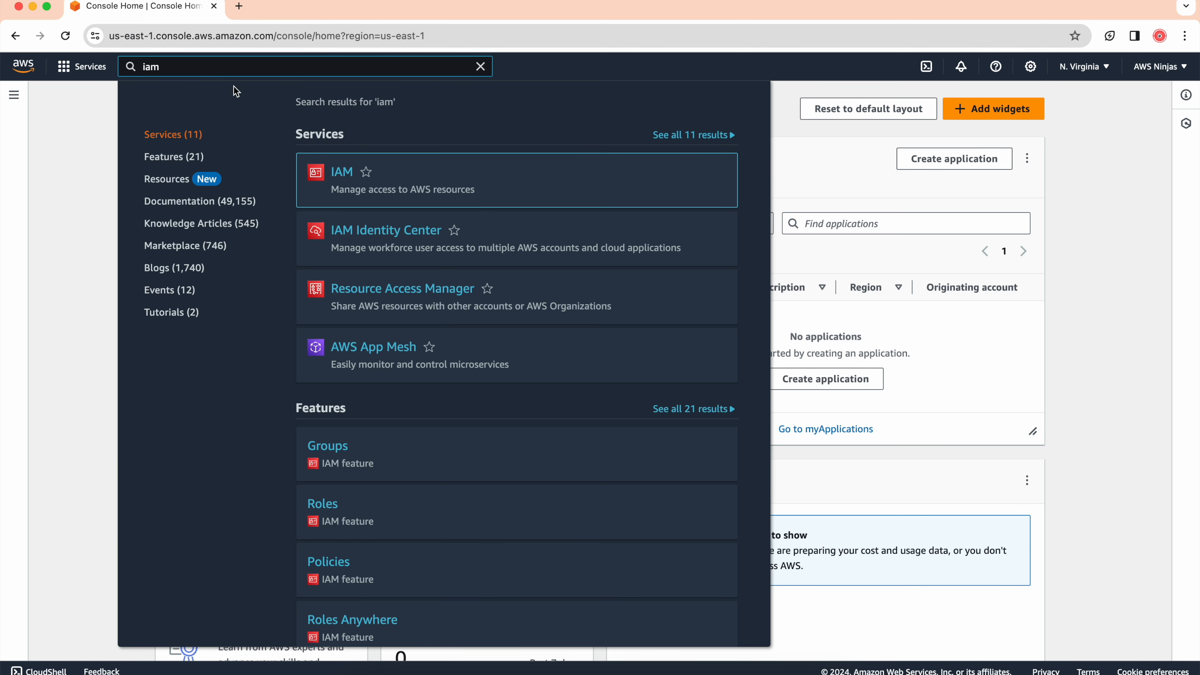
pyautogui.click(351, 176)
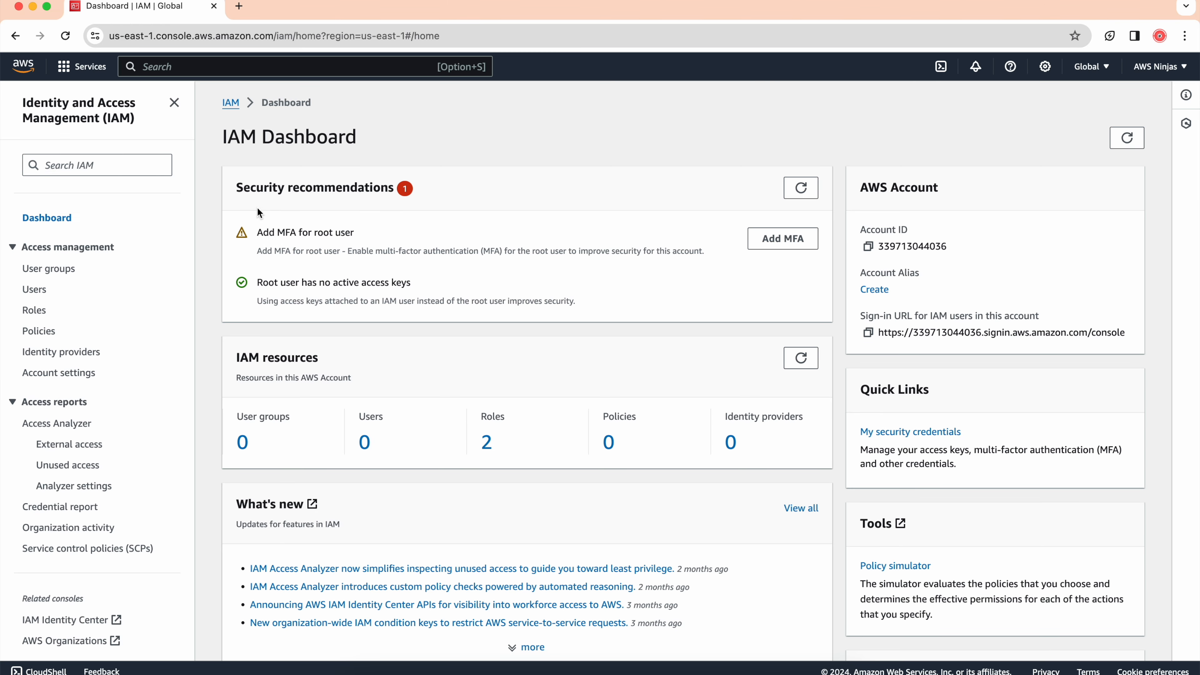
pyautogui.moveTo(256, 232); pyautogui.dragTo(371, 235)
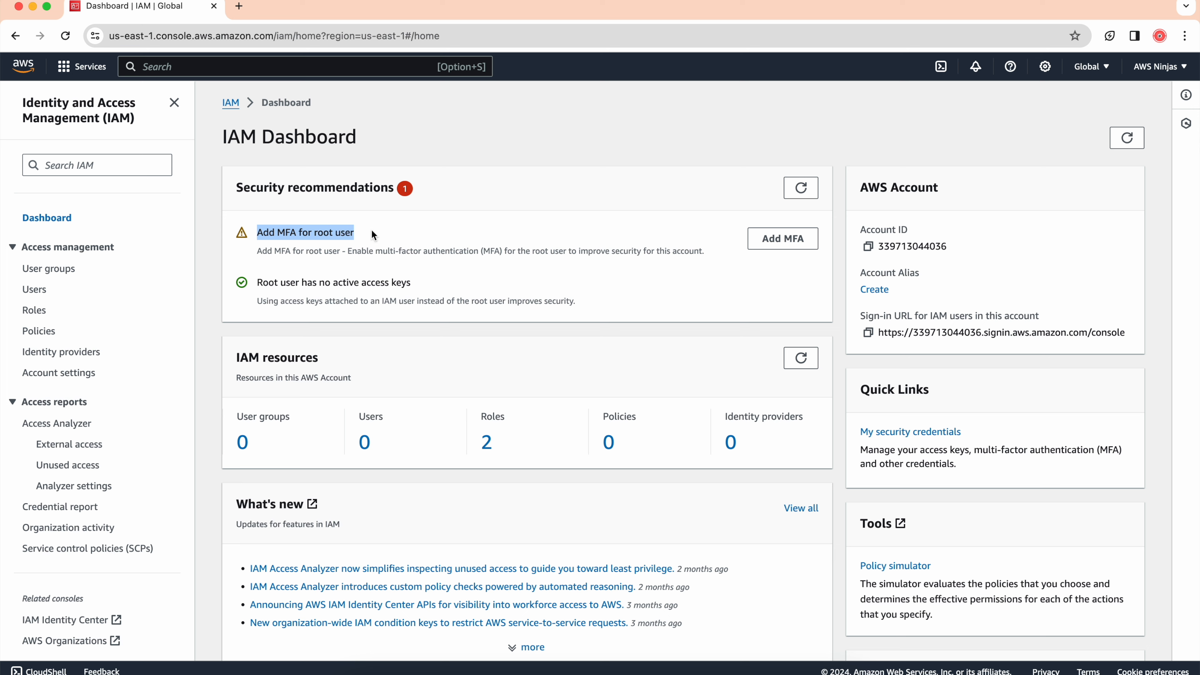
pyautogui.click(372, 232)
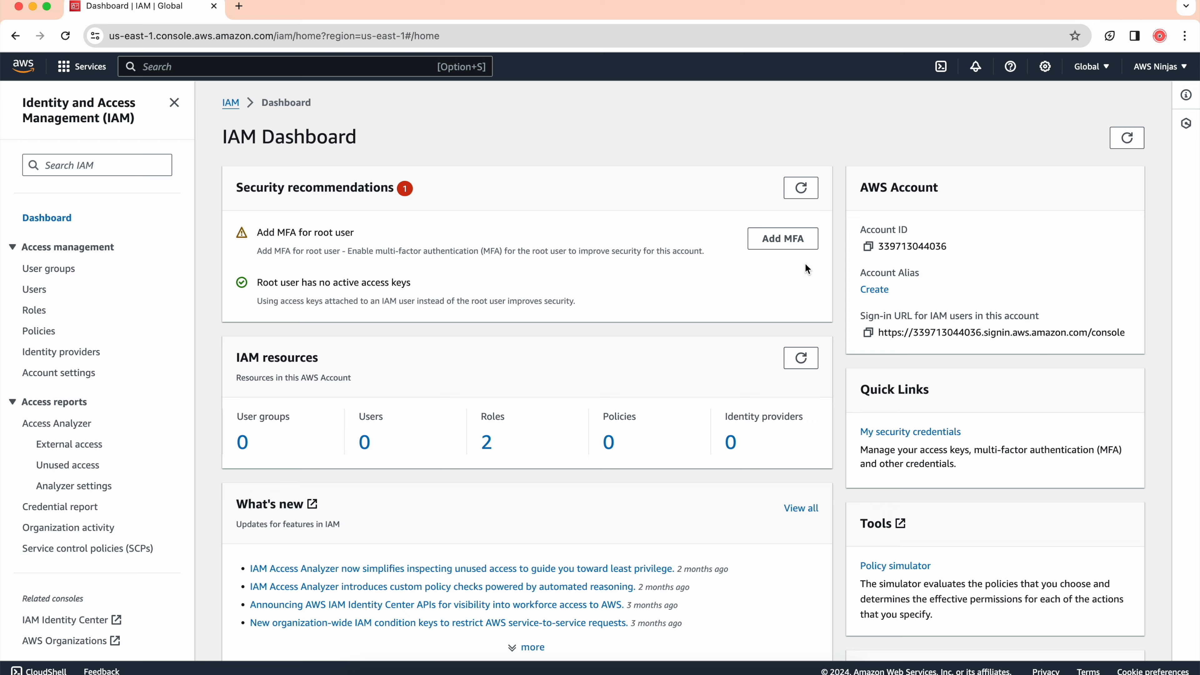
# Start a new root-user MFA device named AWS-Ninjas using the Authenticator app option.
pyautogui.click(802, 241)
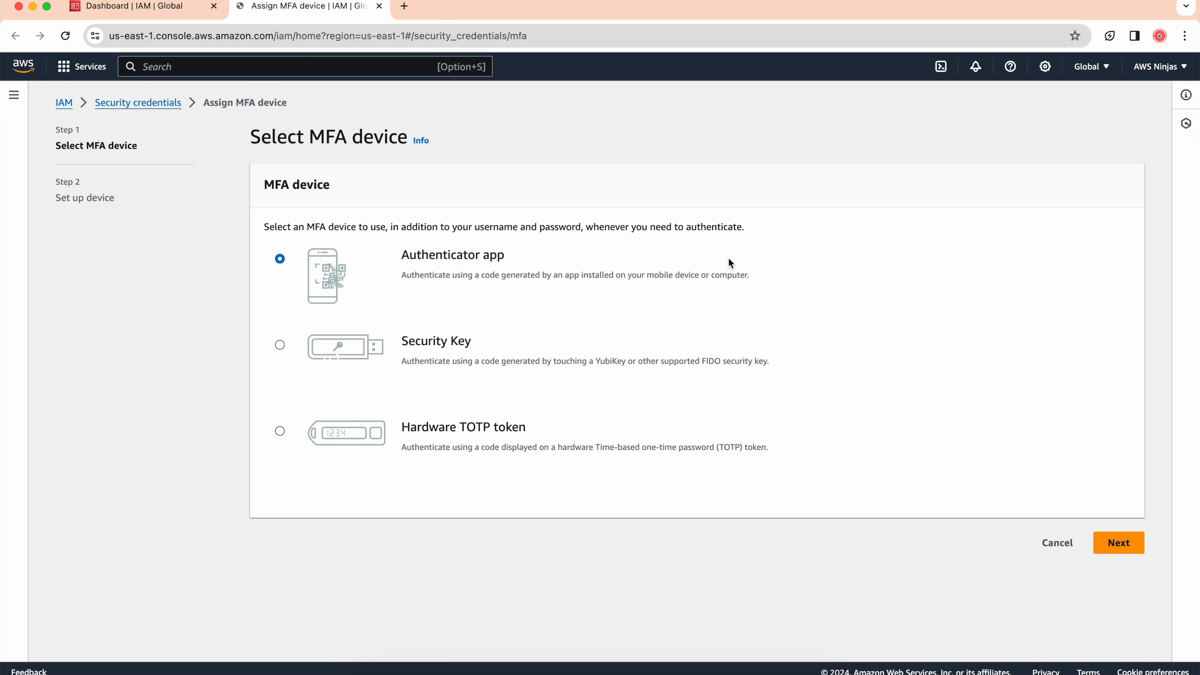
pyautogui.scroll(-1, 728, 257)
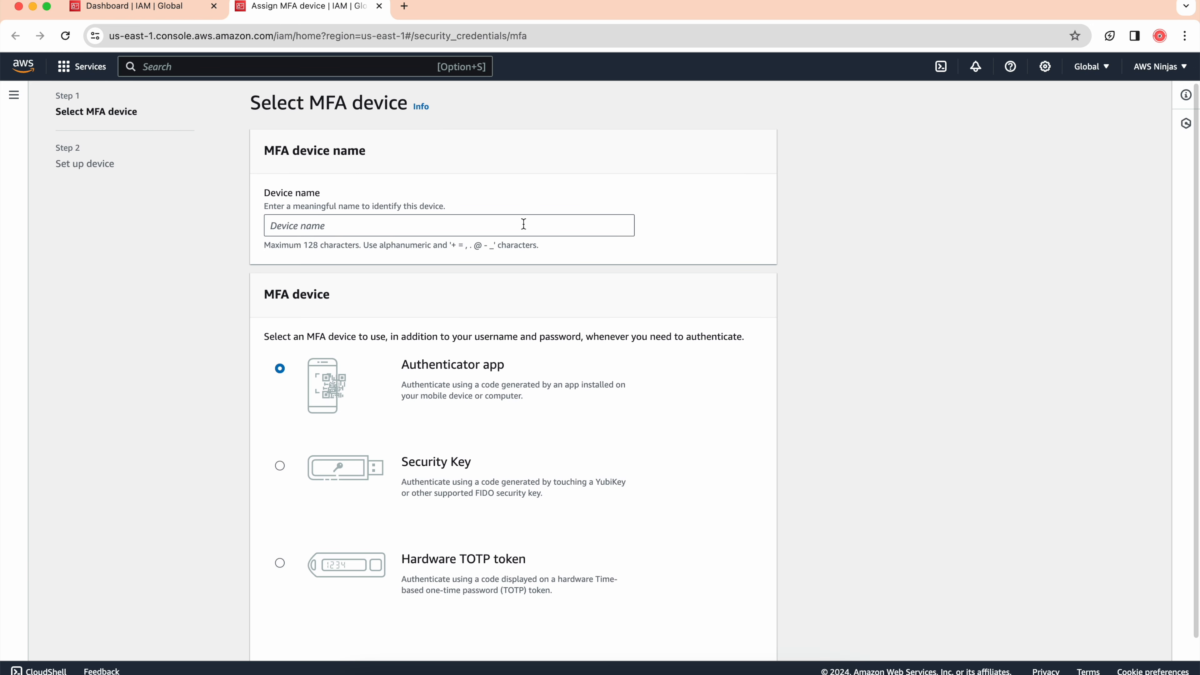
pyautogui.scroll(-1, 520, 223)
pyautogui.click(477, 198)
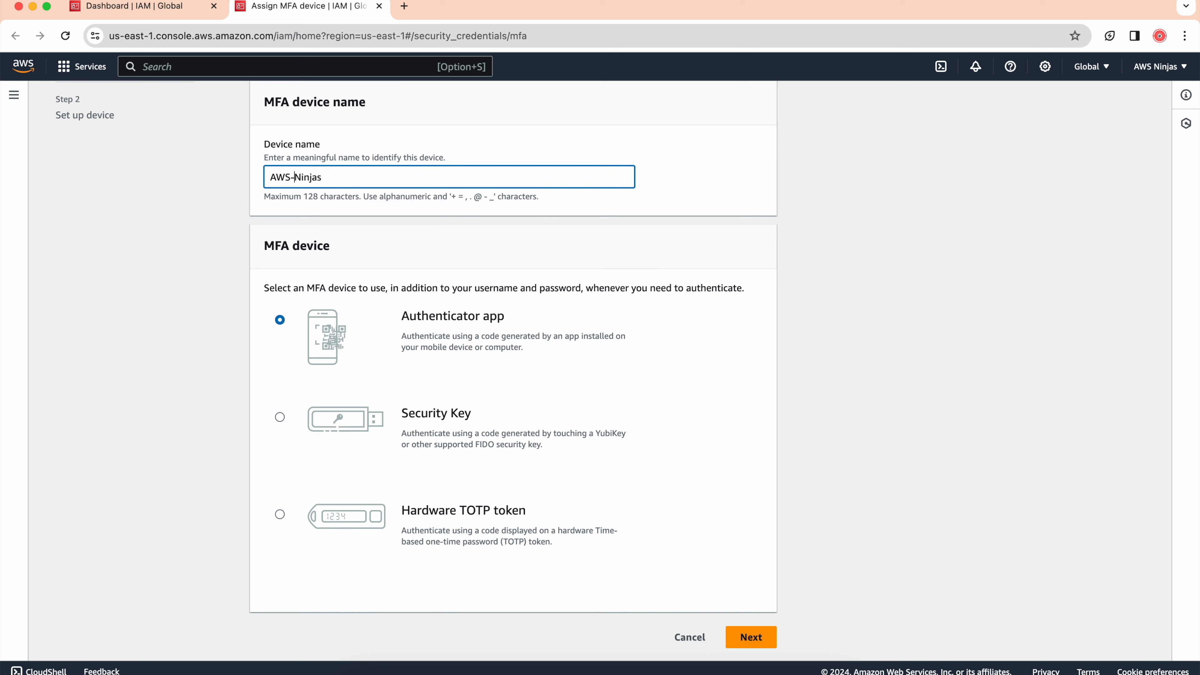
pyautogui.click(620, 250)
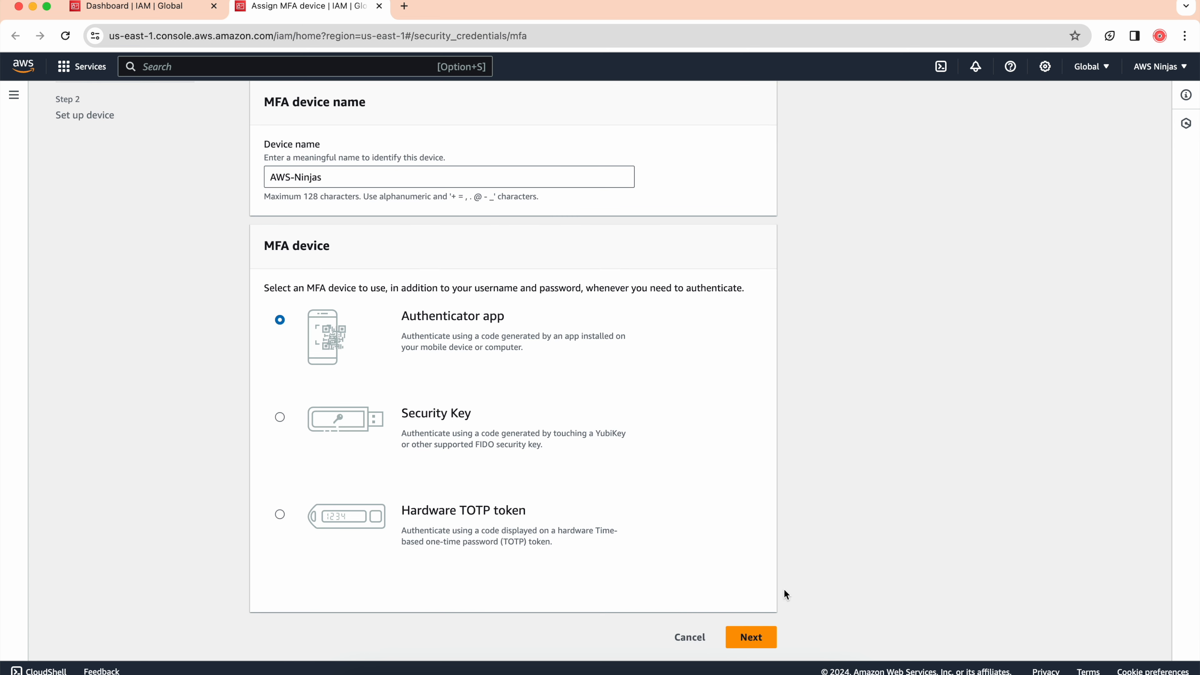
pyautogui.click(760, 634)
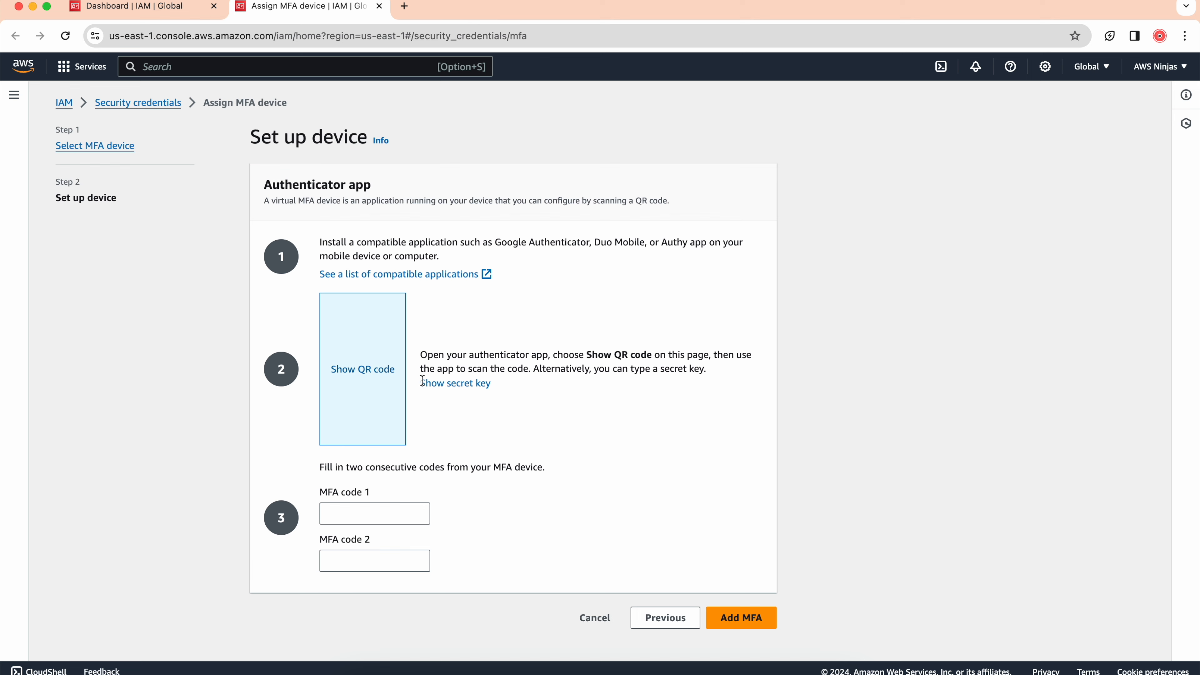
# Enter two authenticator codes to complete the assignment, then select the new AWS-Ninjas device entry.
pyautogui.click(363, 369)
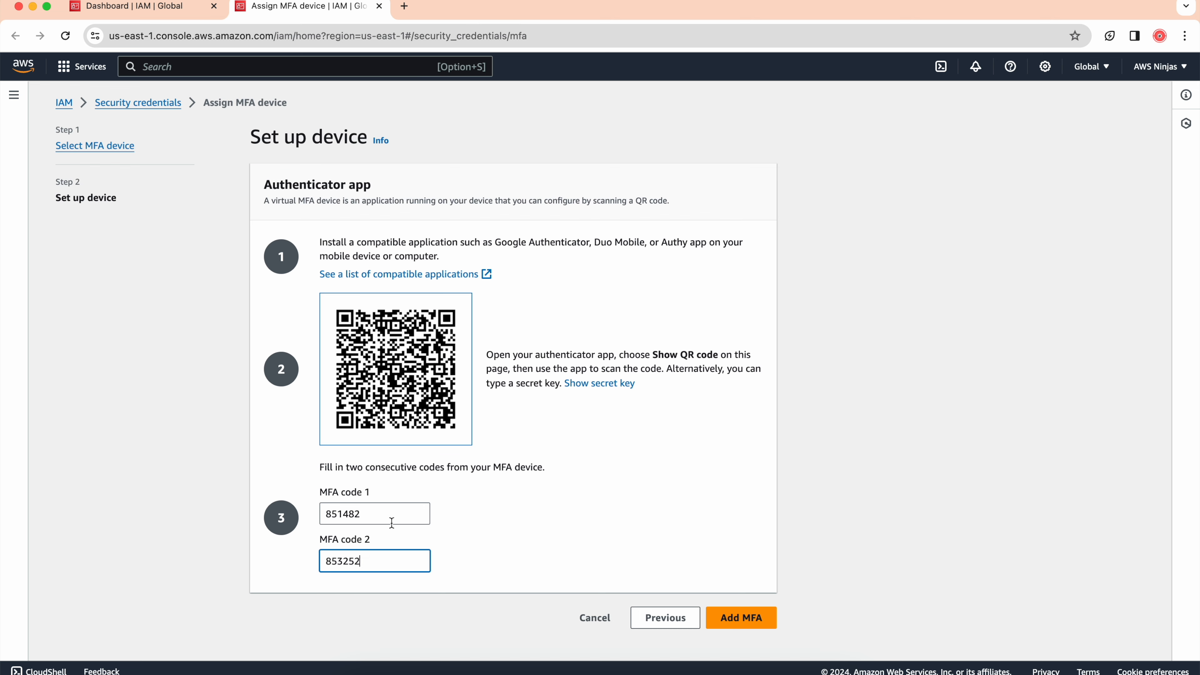
pyautogui.click(740, 617)
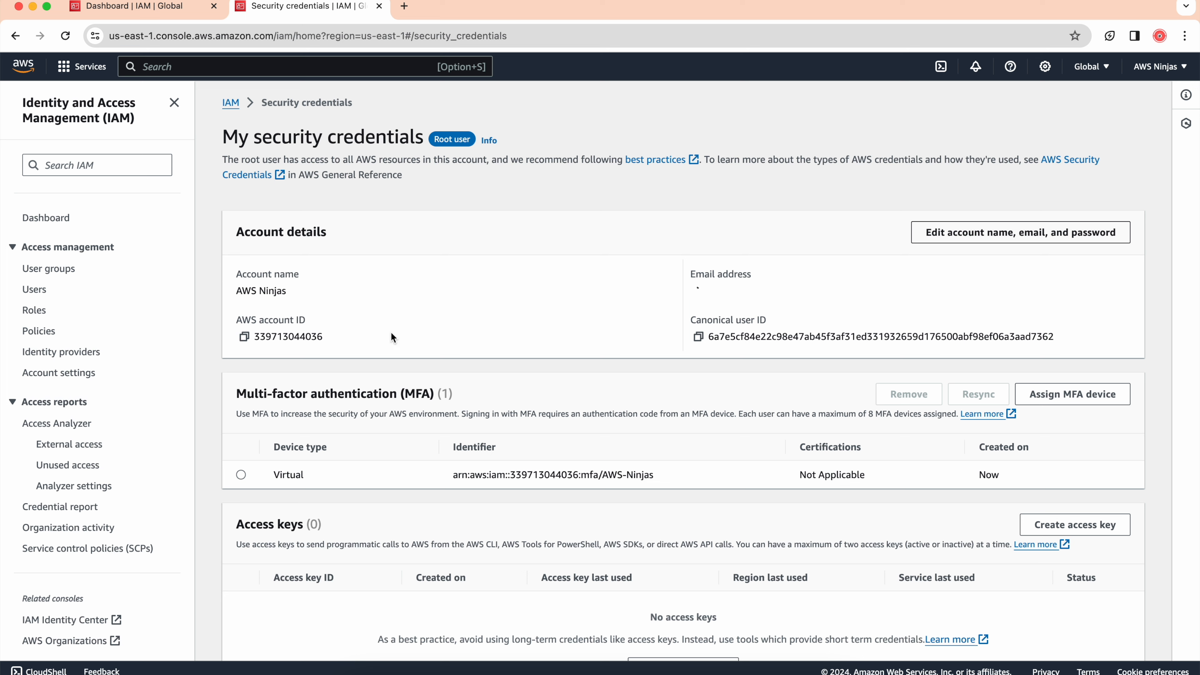
pyautogui.moveTo(238, 393); pyautogui.dragTo(438, 394)
pyautogui.click(419, 404)
pyautogui.click(241, 474)
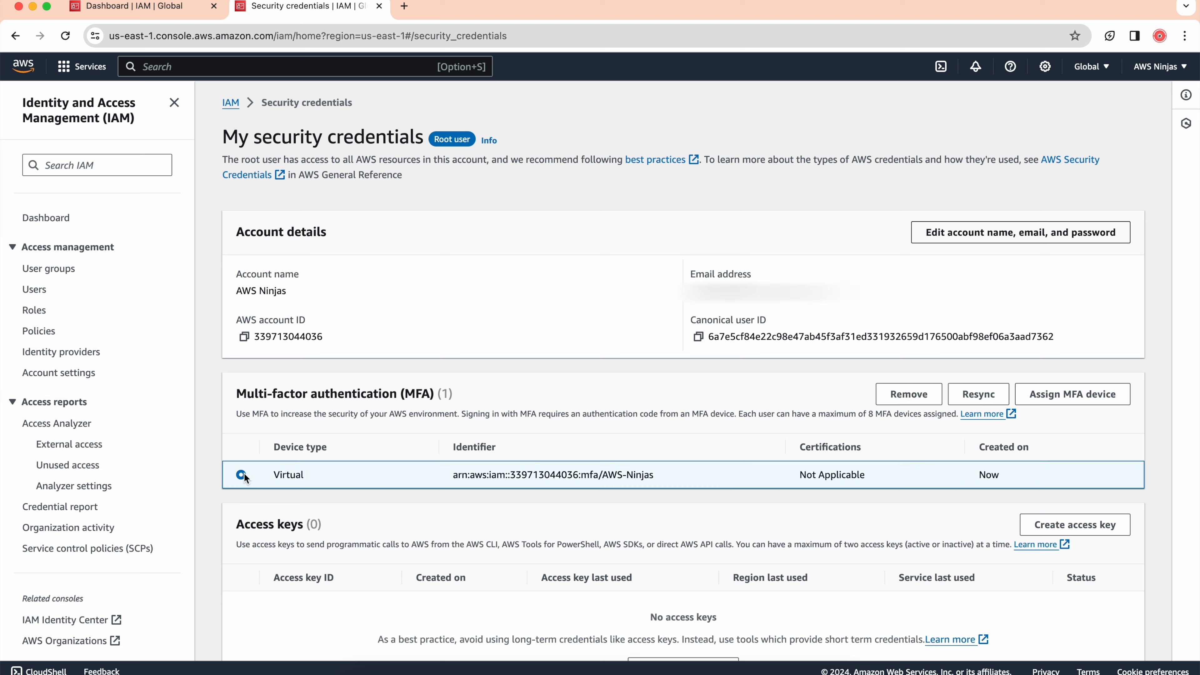